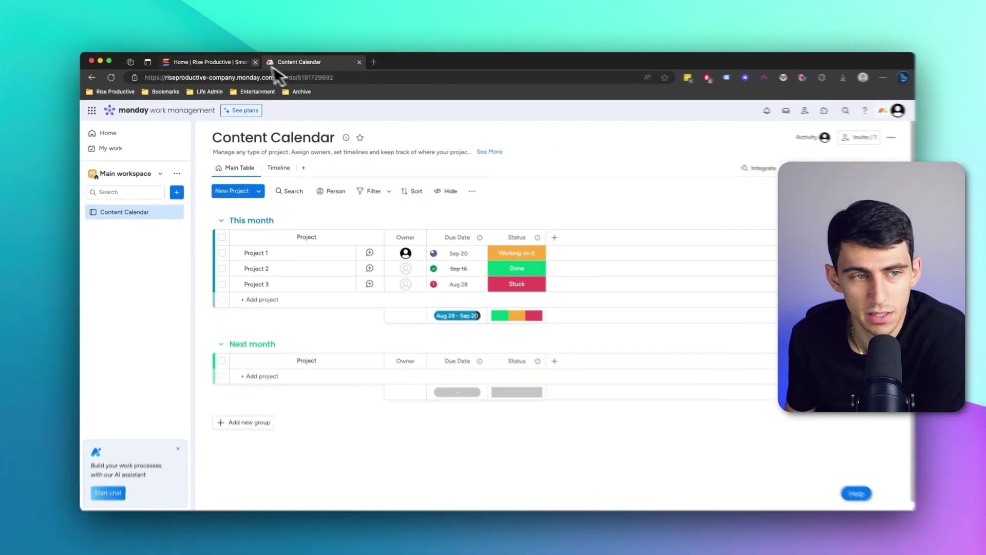
# Switch to SmartSuite, browse the workspace solutions and open the Blog / Podcast Manager solution
pyautogui.click(247, 62)
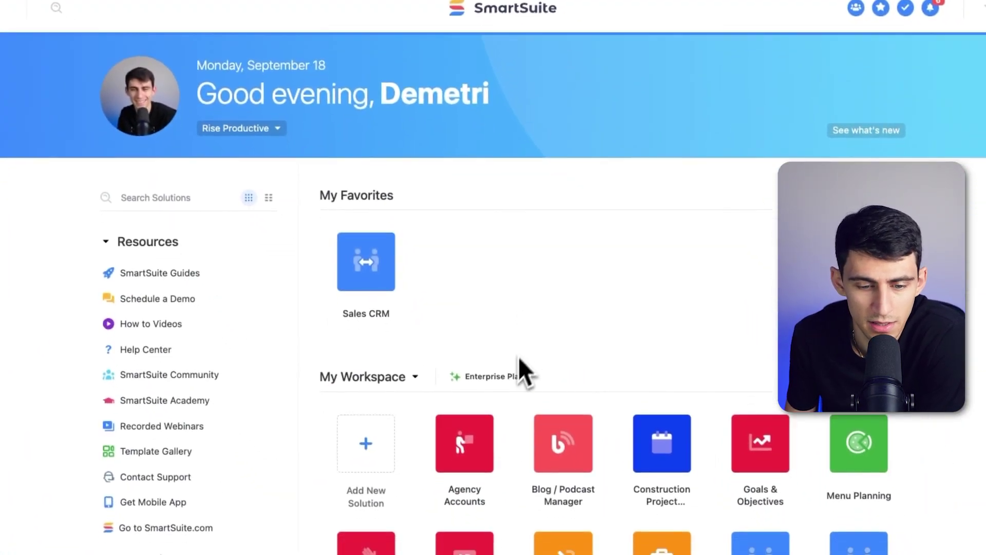
pyautogui.scroll(-3, 534, 390)
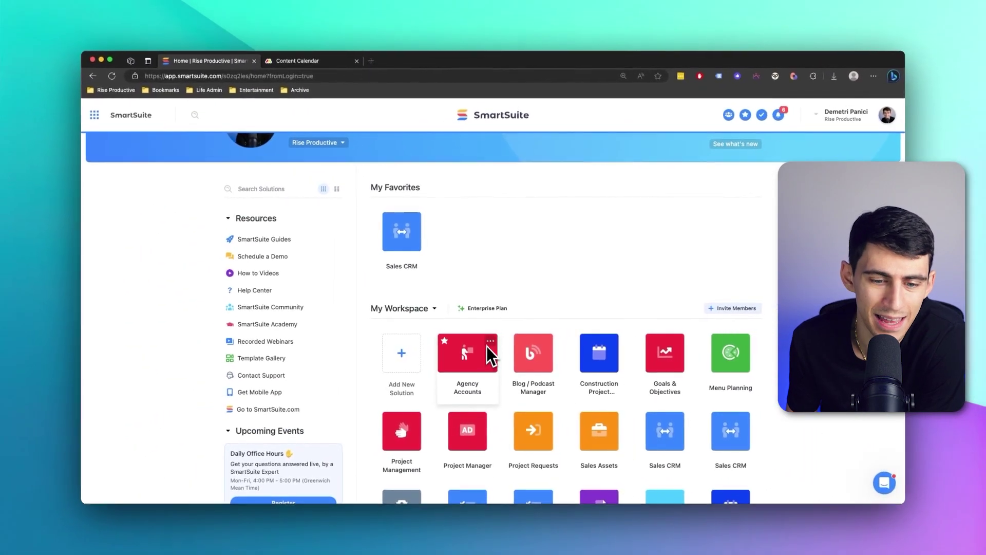
pyautogui.scroll(-1, 450, 280)
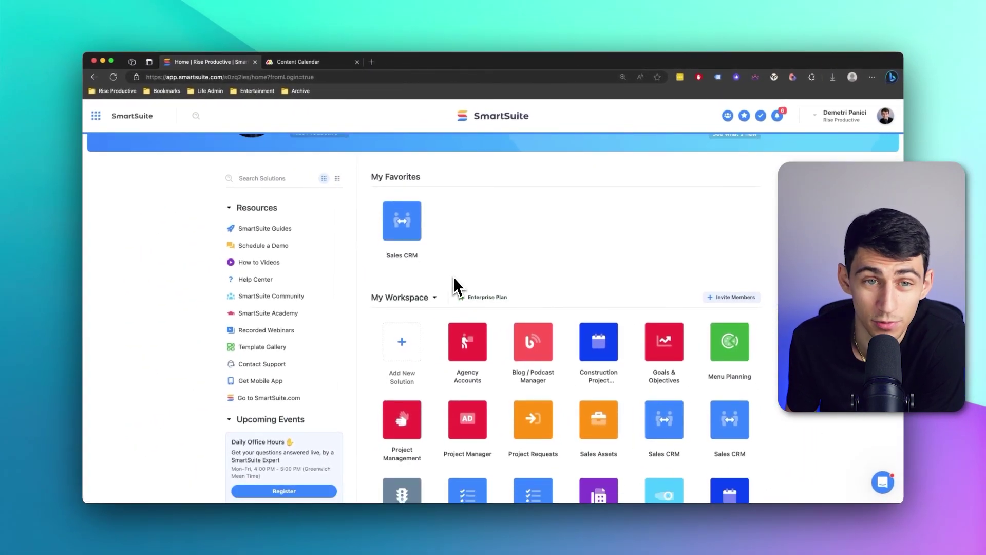
pyautogui.scroll(-2, 397, 247)
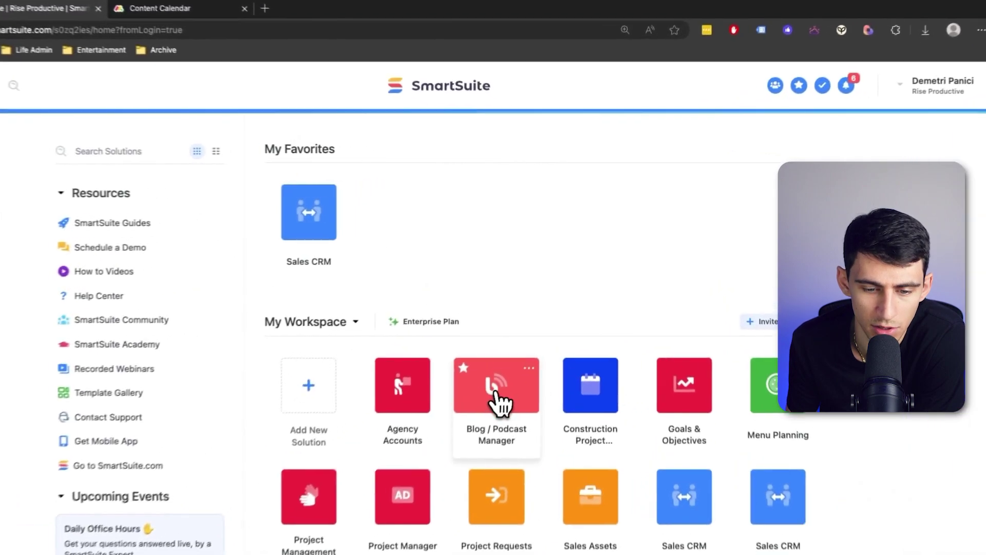
pyautogui.click(533, 329)
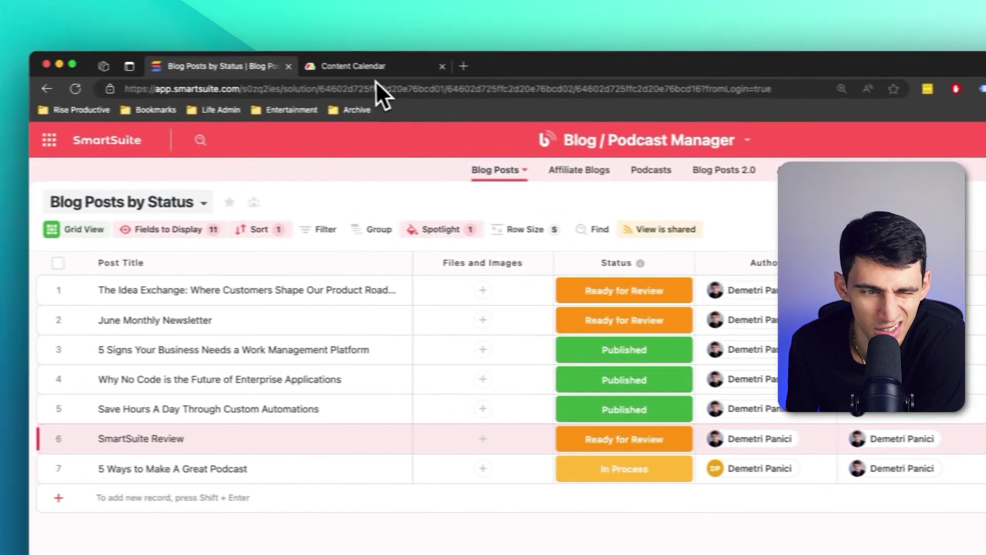
# Switch to monday work management and create a new folder in the main workspace holding the Content Calendar board
pyautogui.click(372, 69)
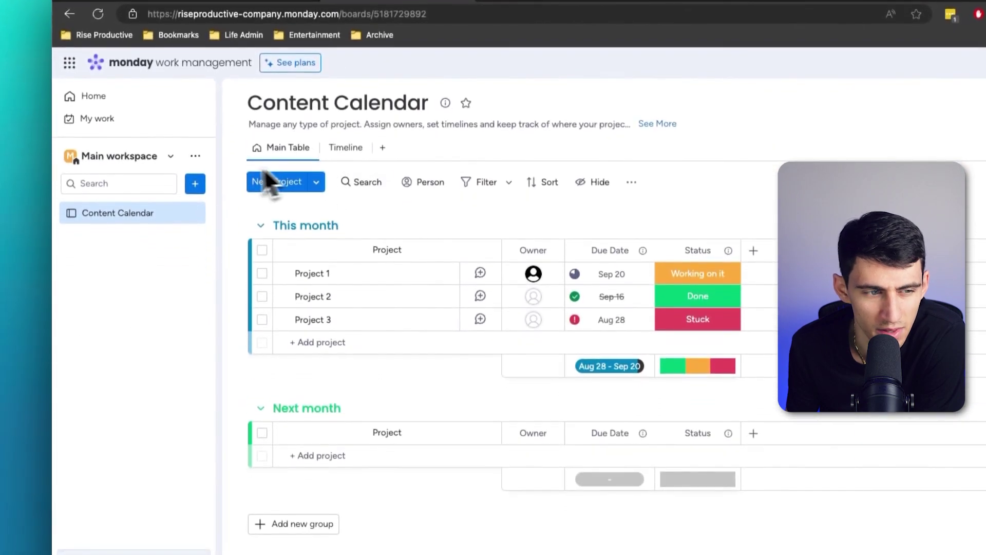
pyautogui.click(192, 212)
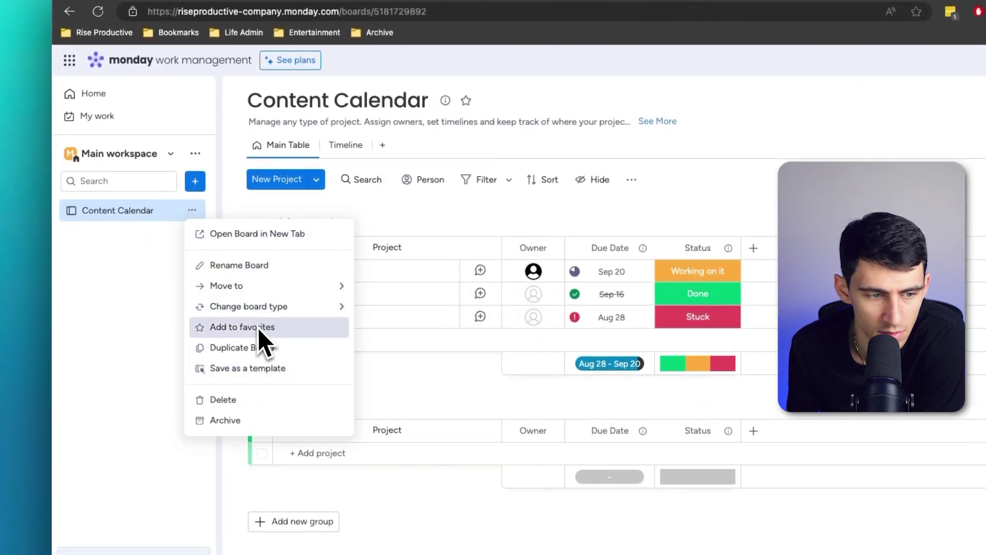
pyautogui.click(188, 210)
pyautogui.click(195, 180)
pyautogui.click(241, 352)
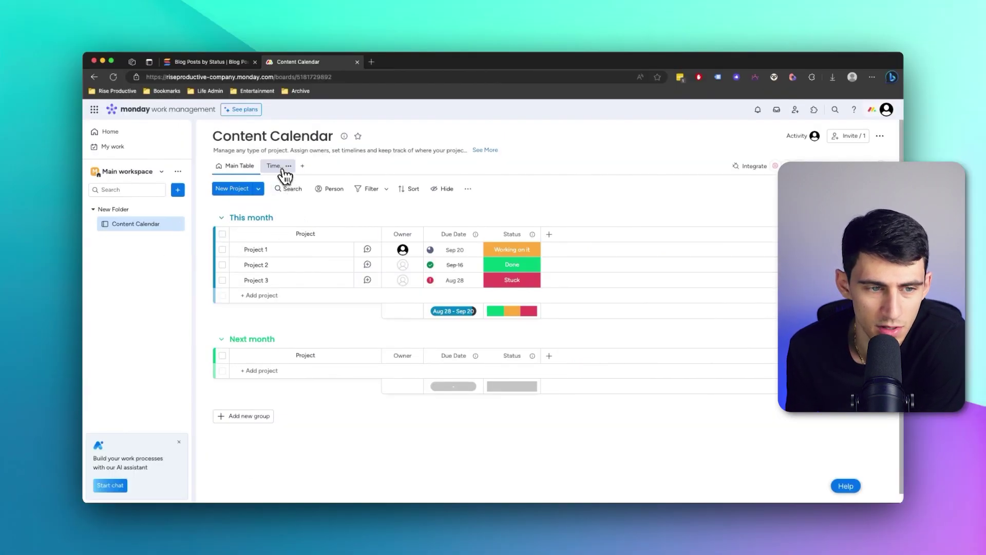
# View the Content Calendar board's Timeline view, and return to SmartSuite's Blog Posts by Status grid
pyautogui.click(283, 172)
pyautogui.scroll(-1, 361, 226)
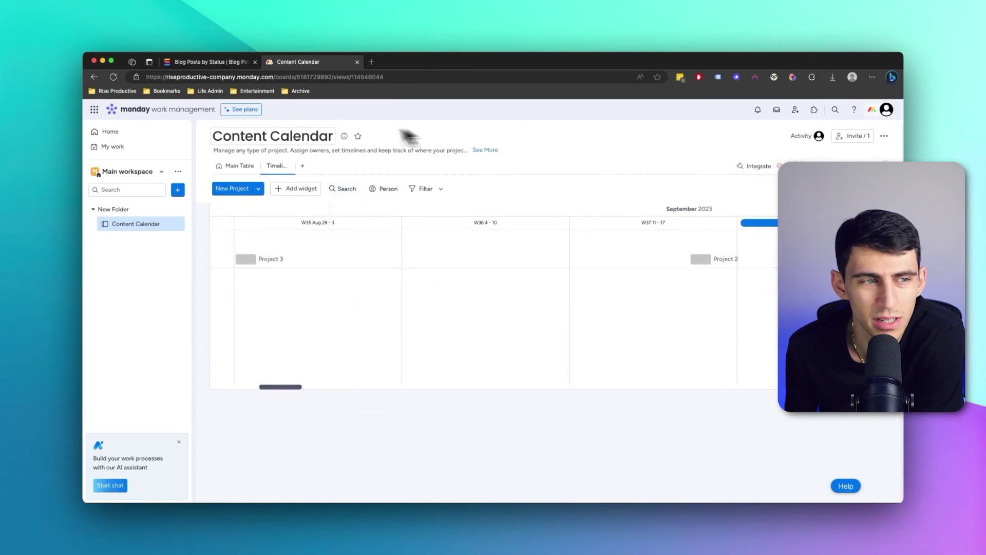
pyautogui.hotkey('ctrl', 'shift', 'Tab')
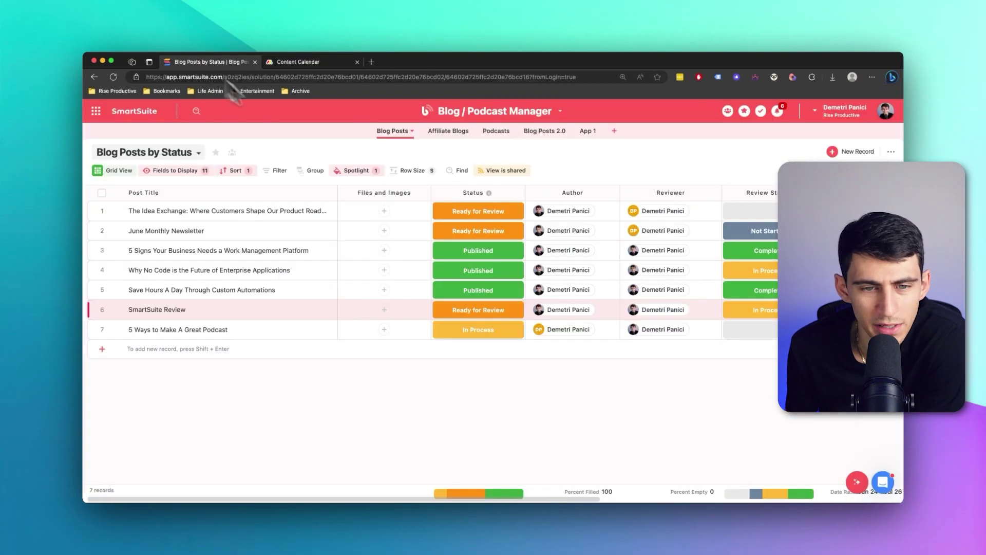
# Search the web for "pricing smartsuite" in a new tab, open SmartSuite's pricing page and review its plans
pyautogui.click(370, 62)
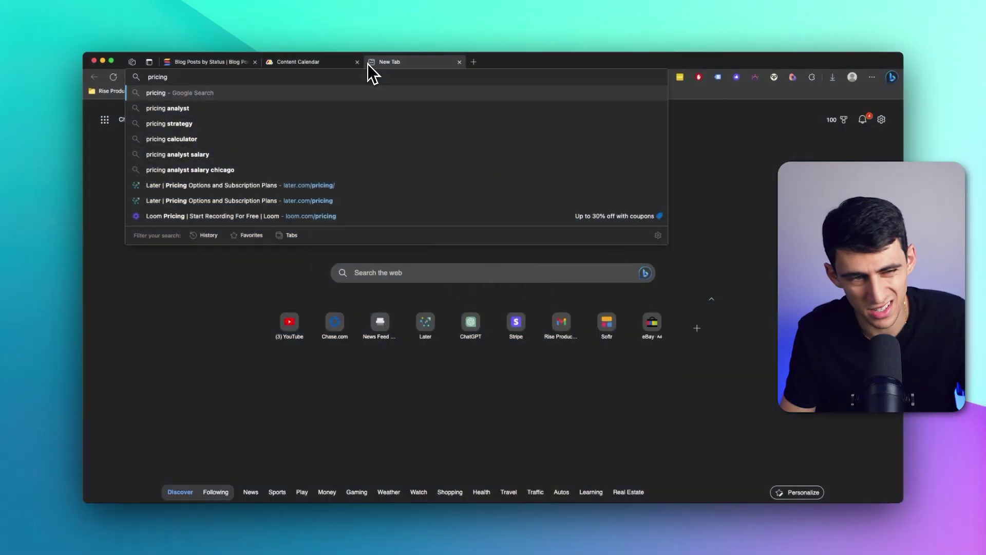
pyautogui.write('smartsuite')
pyautogui.press('Return')
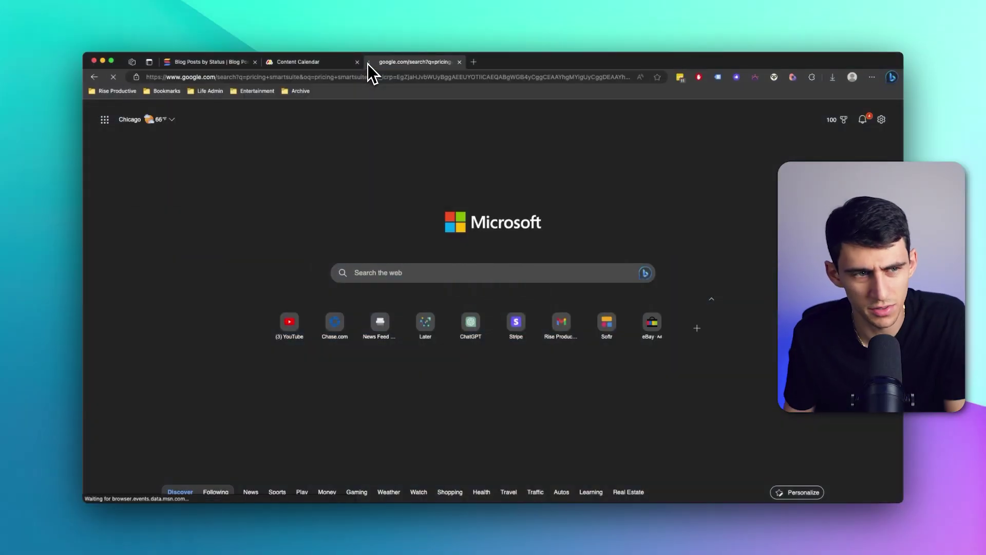
pyautogui.click(311, 207)
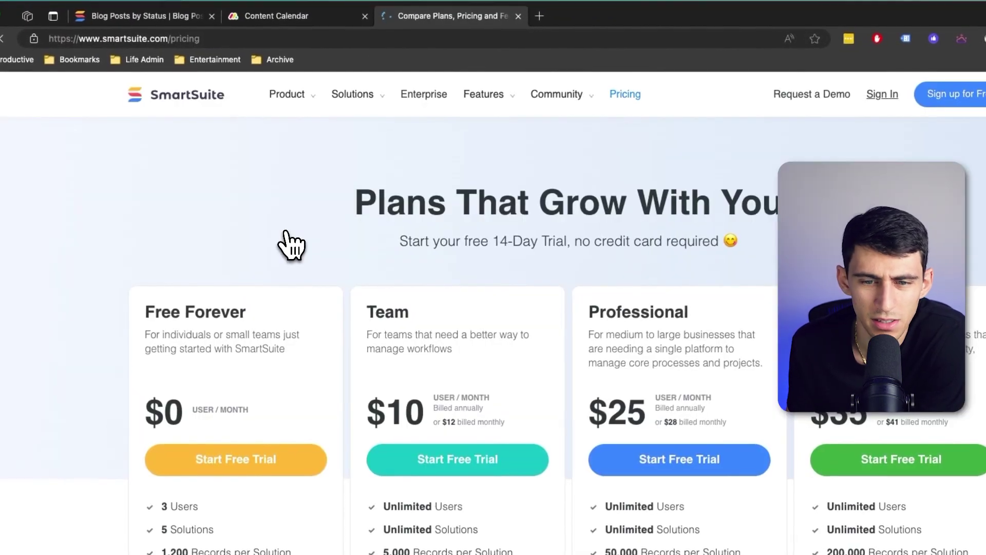
pyautogui.scroll(-2, 514, 241)
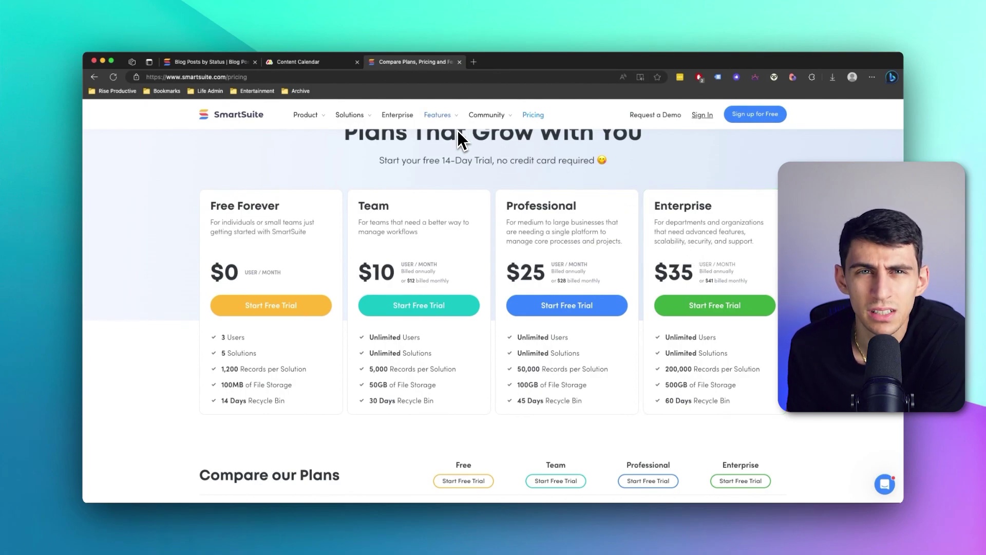
# View monday's plan options from the Content Calendar tab and compare them with the plans on SmartSuite's pricing page
pyautogui.click(279, 68)
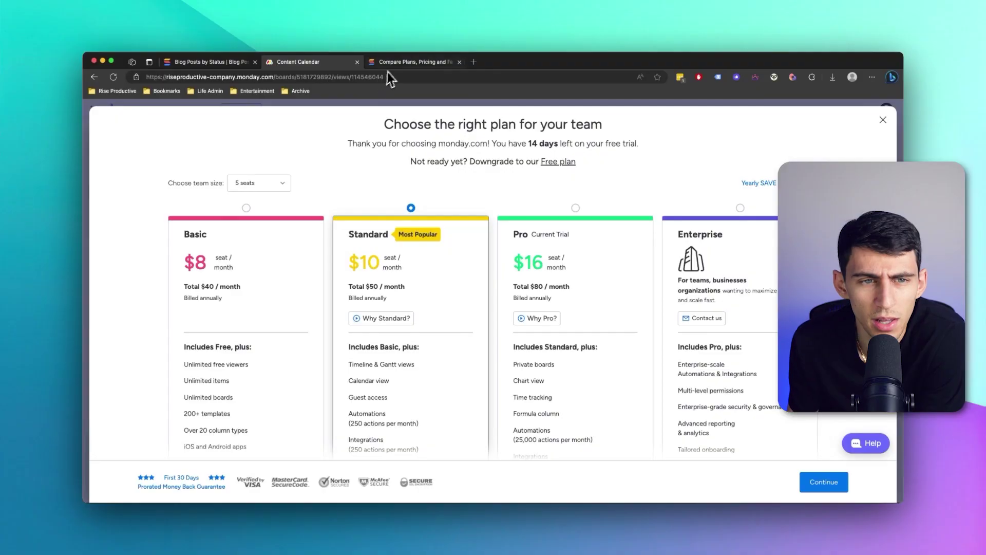
pyautogui.click(390, 64)
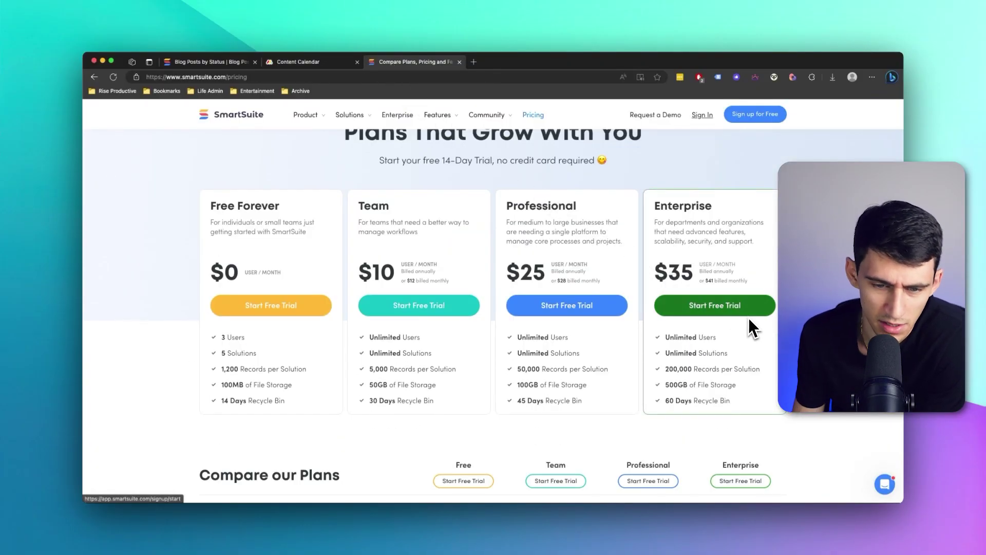
pyautogui.scroll(2, 555, 308)
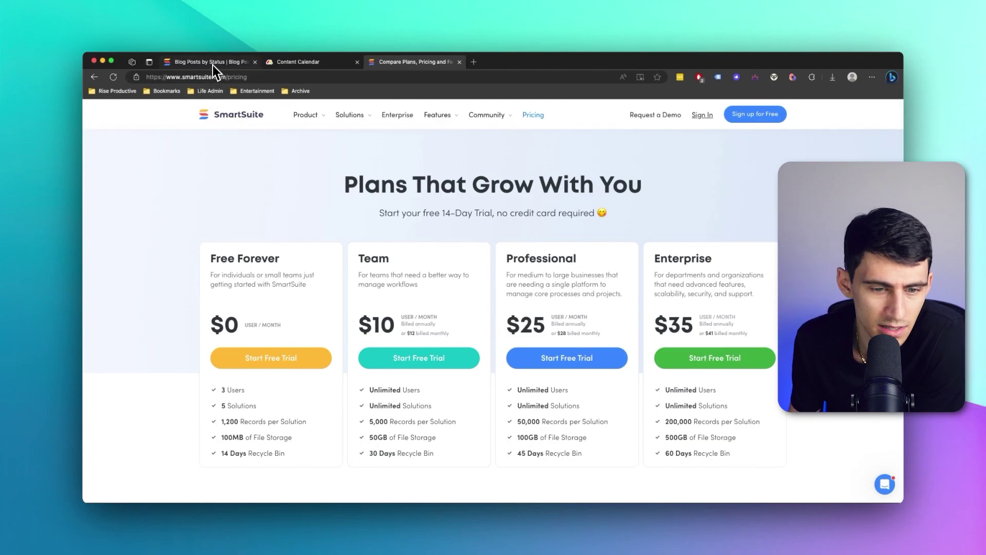
# Check the SmartSuite blog posts grid, close monday's plan chooser and dismiss the AI assistant notice on the Content Calendar board
pyautogui.click(213, 63)
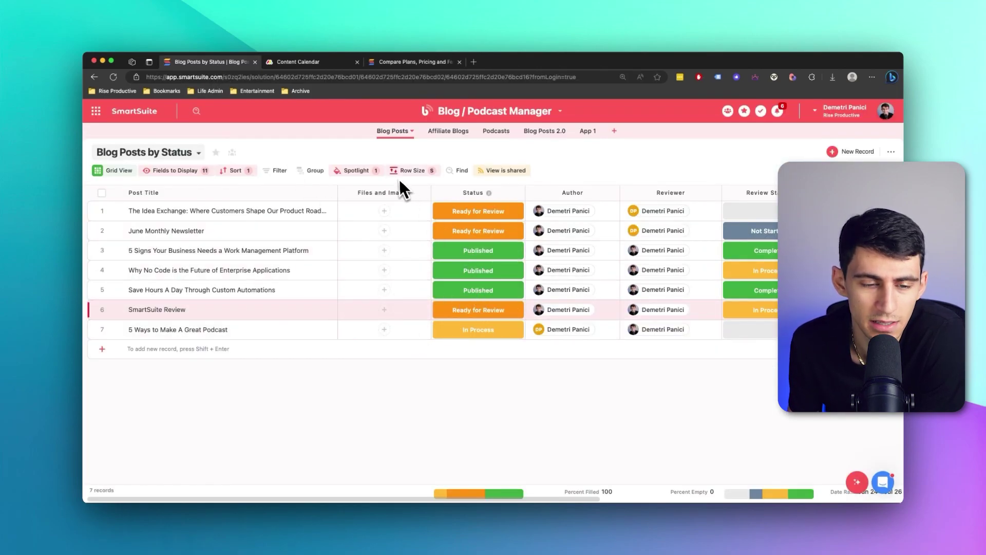
pyautogui.click(333, 62)
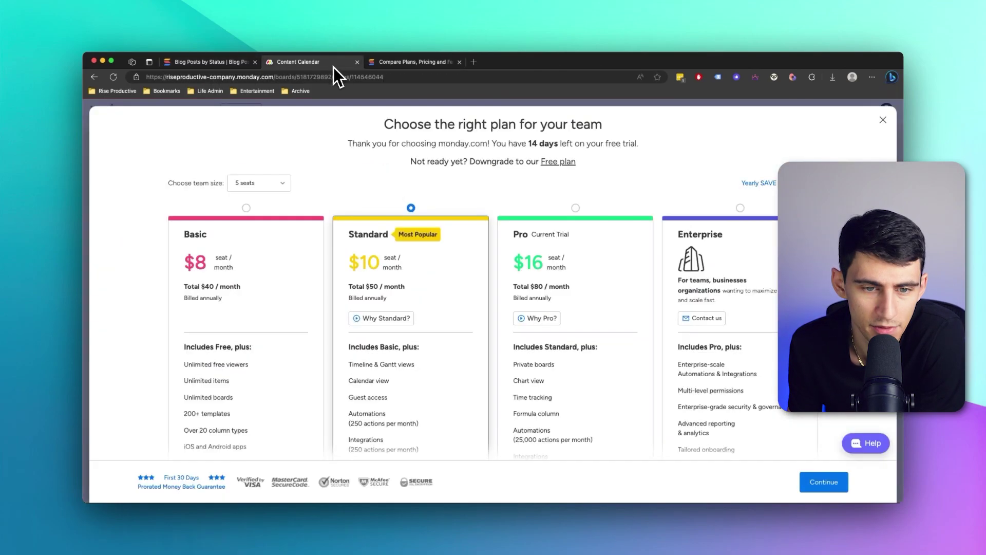
pyautogui.click(882, 121)
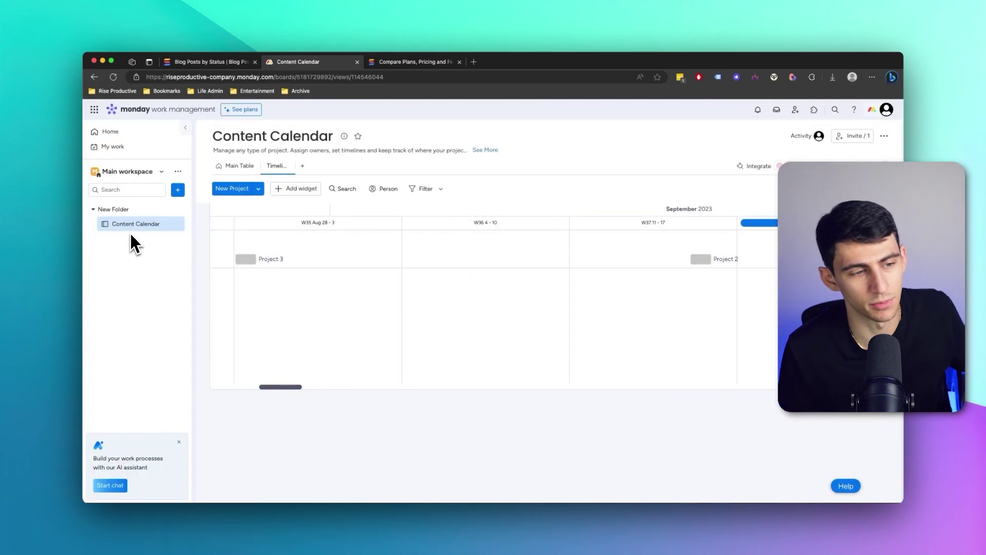
pyautogui.click(179, 442)
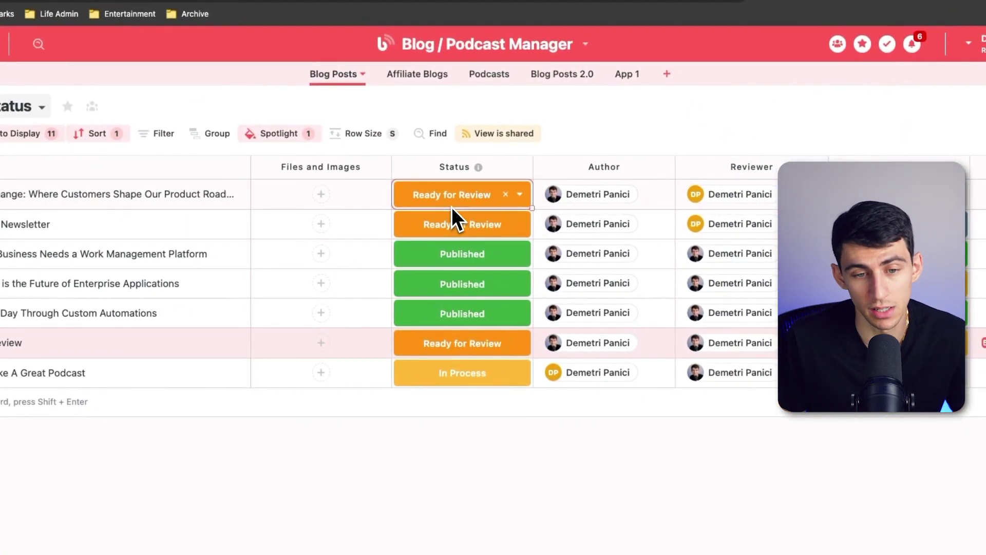
# Open SmartSuite's Member Directory and view the profiles of both members
pyautogui.moveTo(492, 231); pyautogui.dragTo(689, 393)
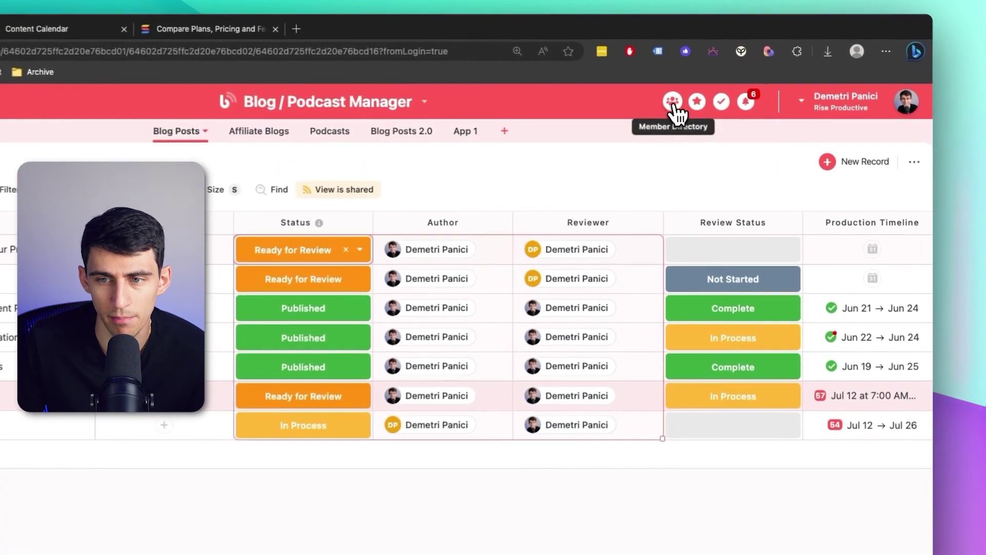
pyautogui.click(728, 111)
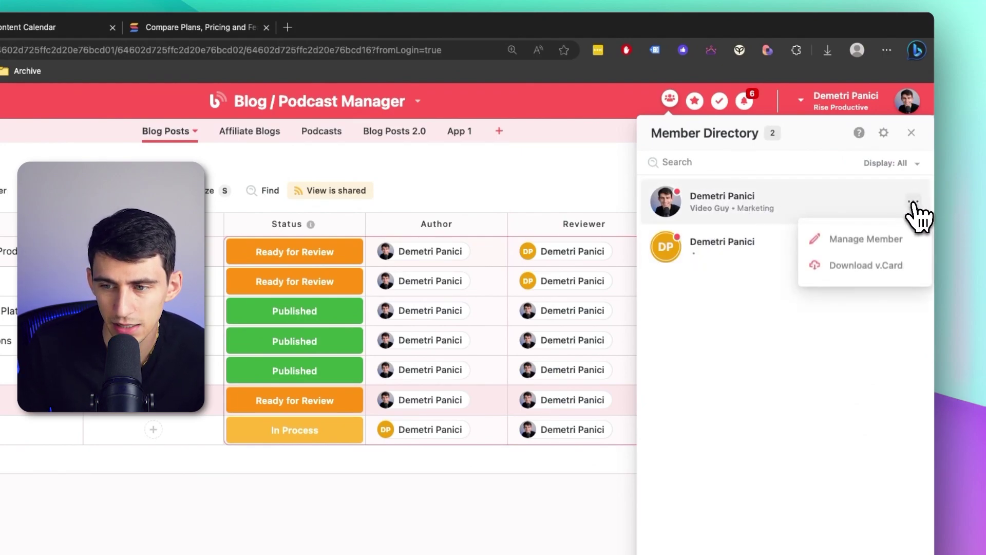
pyautogui.click(774, 213)
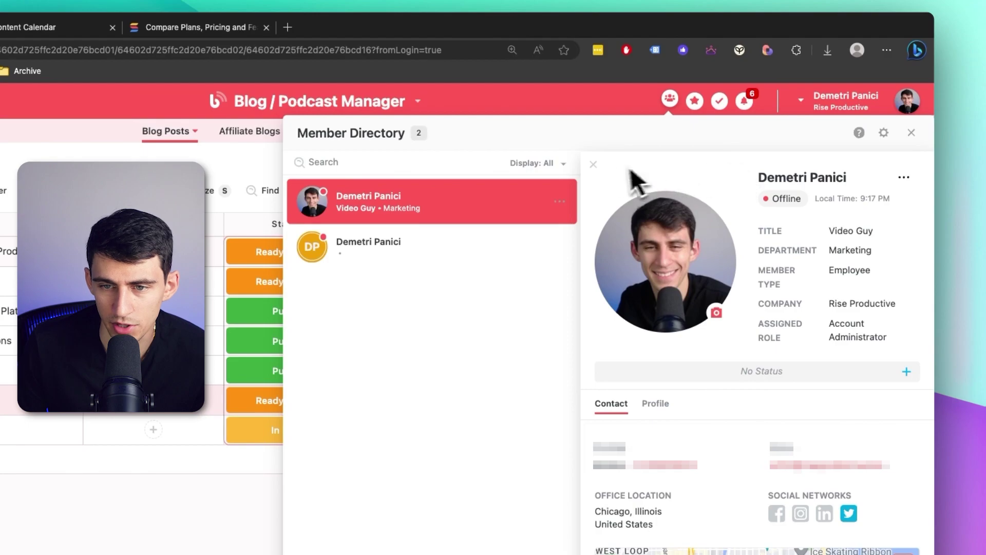
pyautogui.click(594, 165)
pyautogui.click(848, 239)
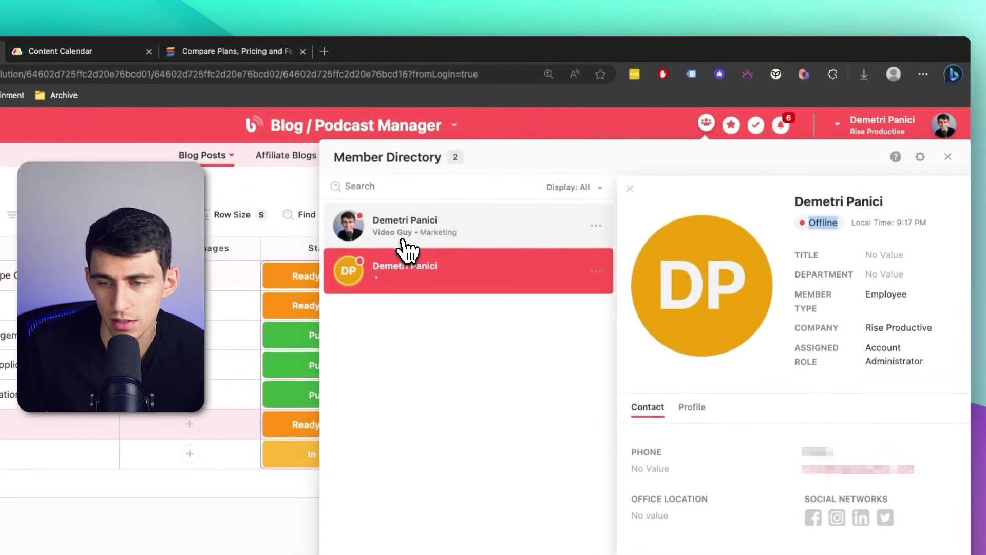
# Set the Marketing member's availability status to a palm tree emoji and "Out of Office", clearing on 09/22/2023 at 9:30 PM, and close the Member Directory
pyautogui.click(377, 152)
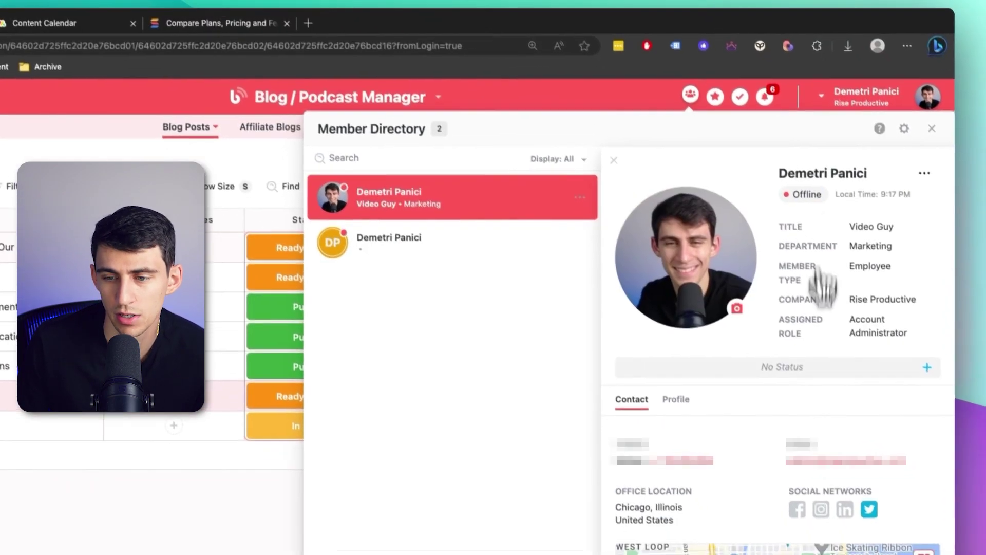
pyautogui.click(791, 367)
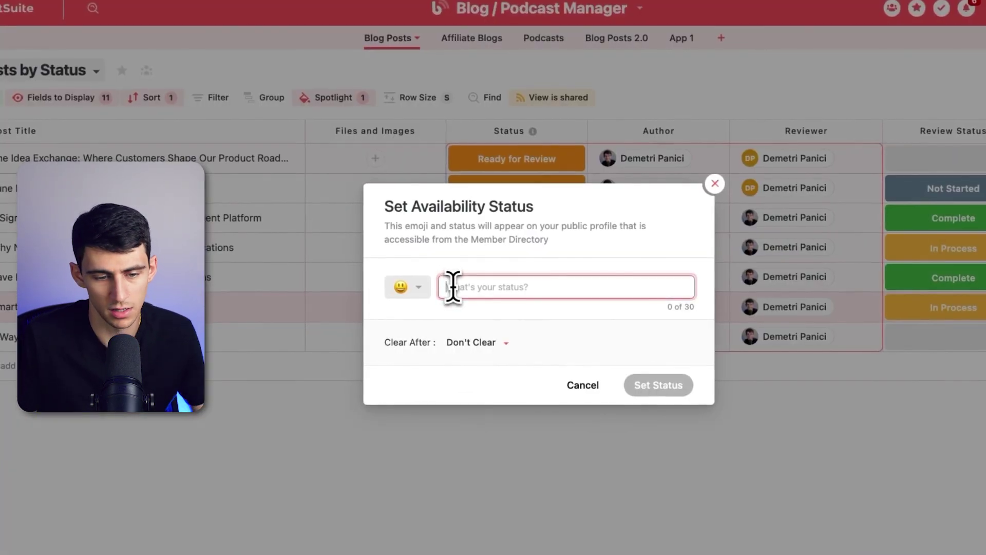
pyautogui.write('Out of Office')
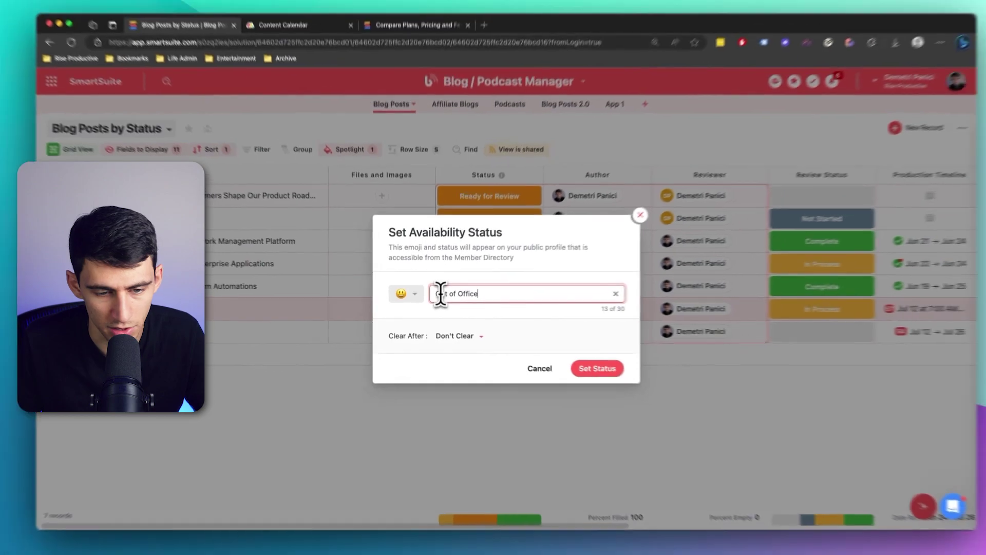
pyautogui.click(477, 343)
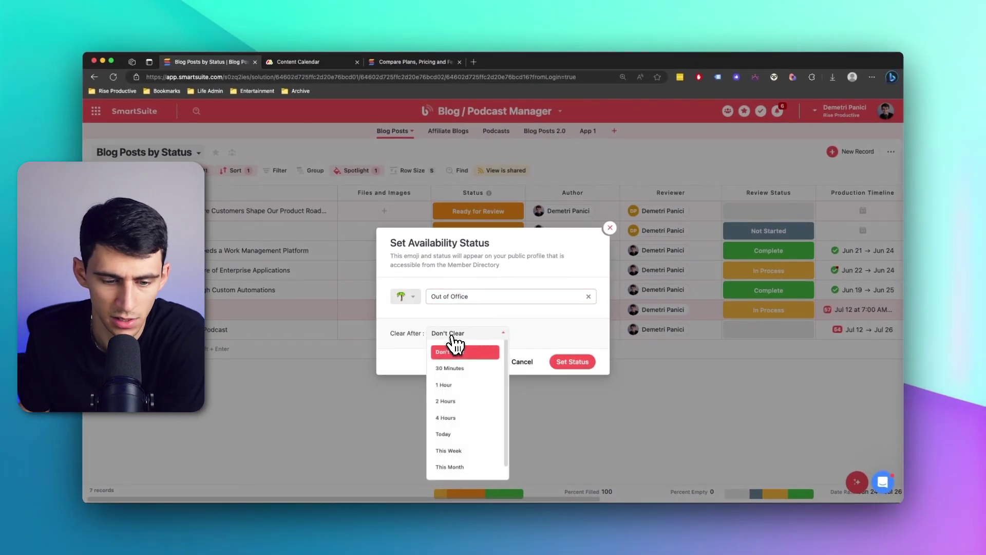
pyautogui.click(448, 451)
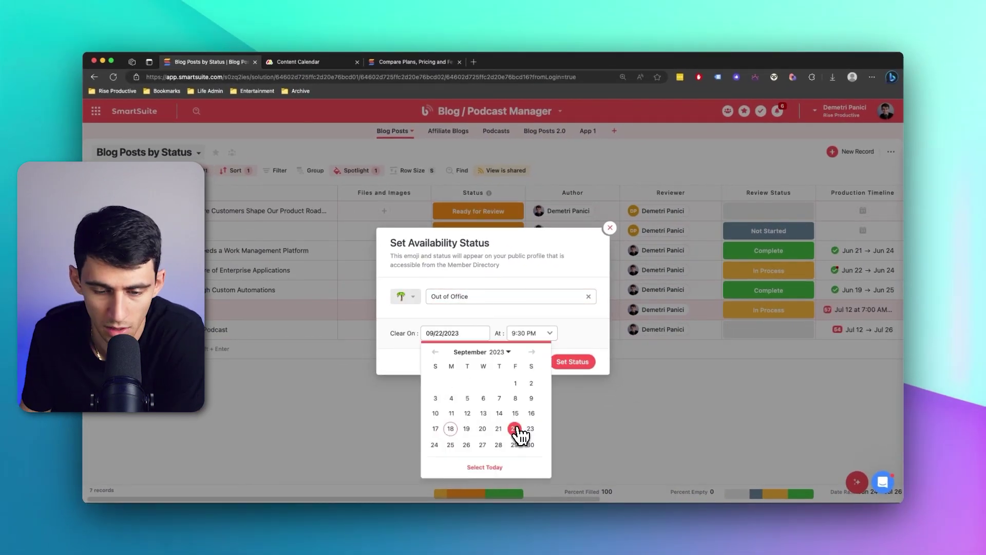
pyautogui.click(574, 373)
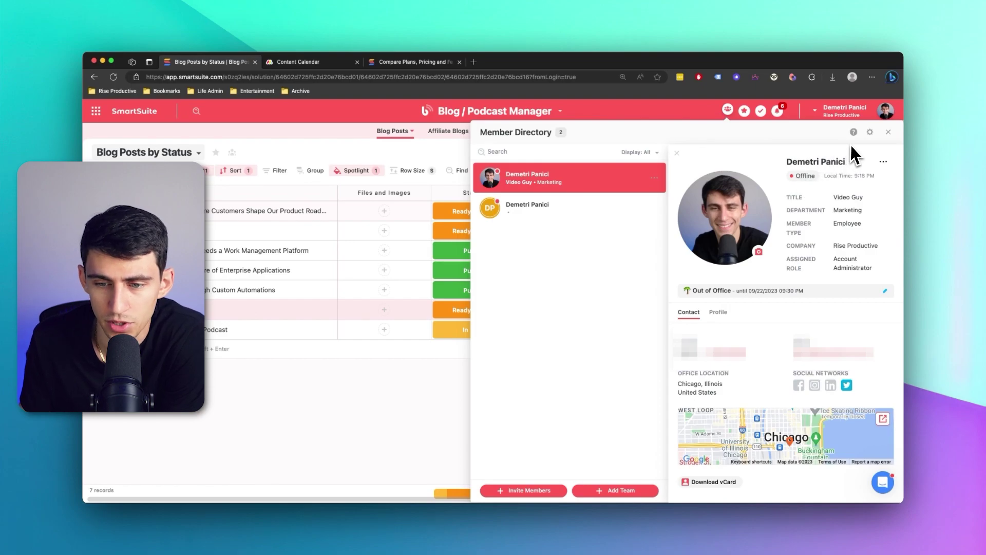
pyautogui.click(888, 132)
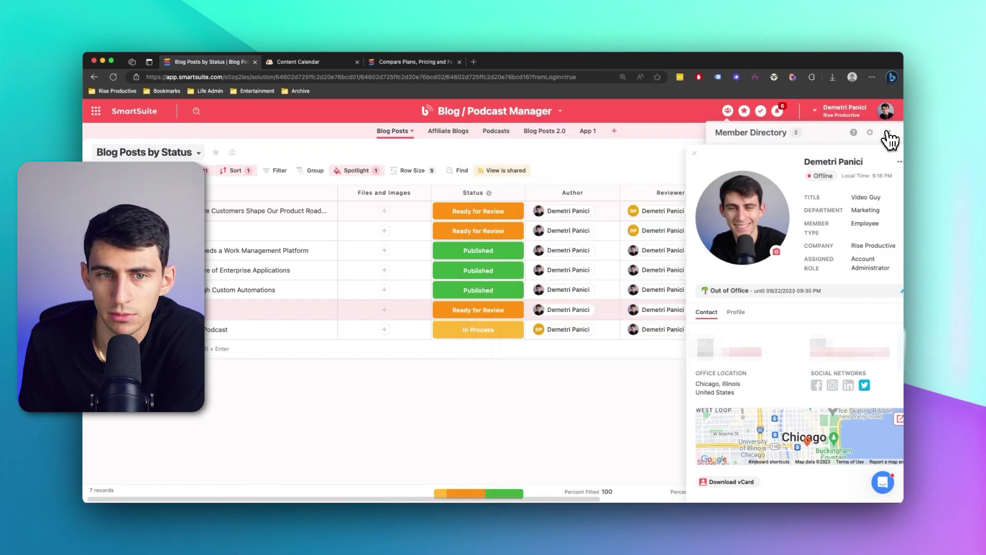
# Switch to monday's Content Calendar board and open the account menu to examine its profile options
pyautogui.click(331, 62)
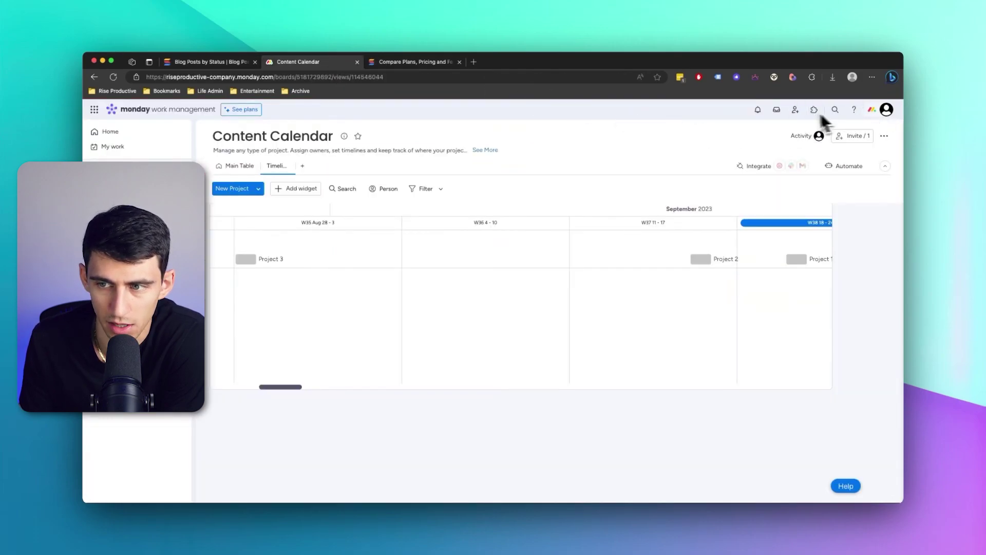
pyautogui.click(887, 109)
pyautogui.moveTo(840, 258)
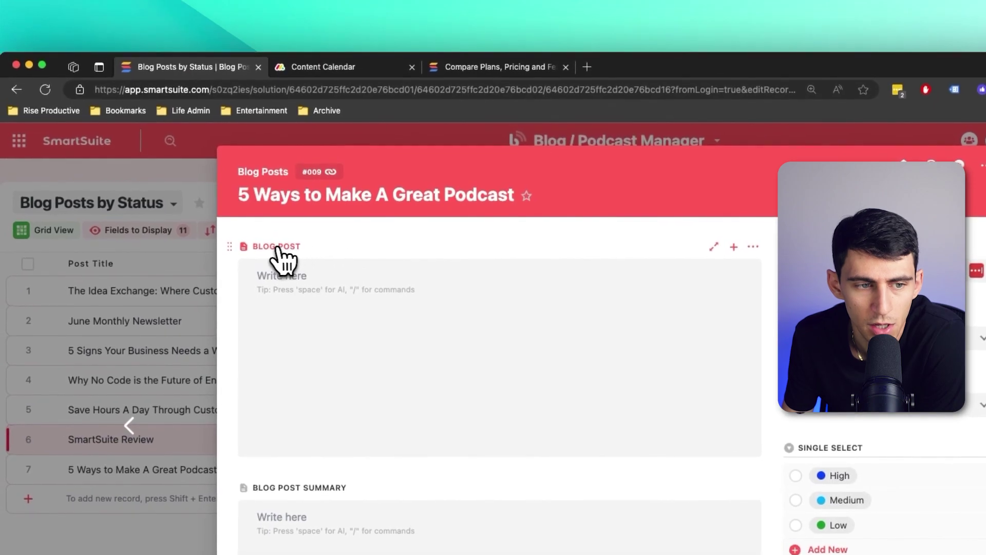
pyautogui.moveTo(292, 244); pyautogui.dragTo(414, 260)
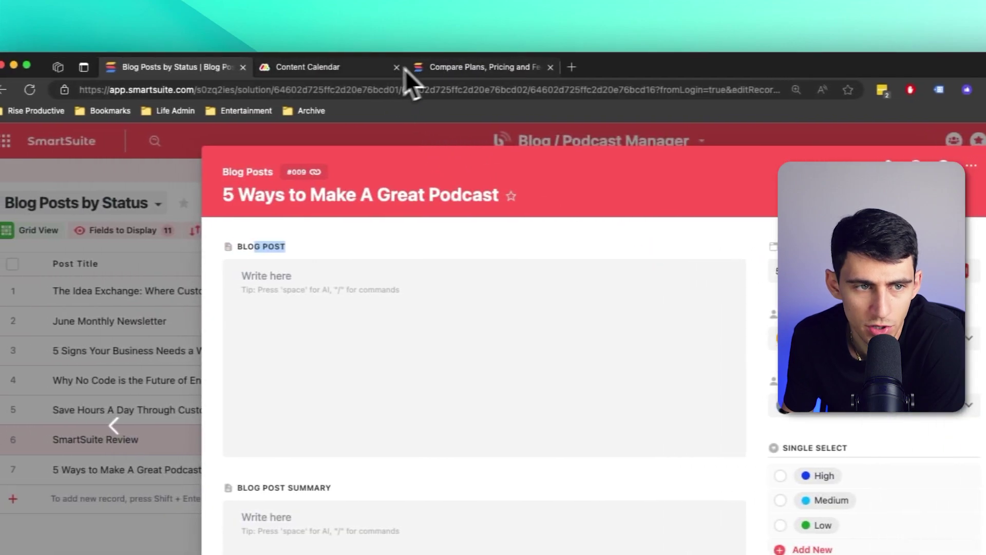
# Switch to monday's Content Calendar timeline, view the details of Project 3 and close them
pyautogui.click(366, 69)
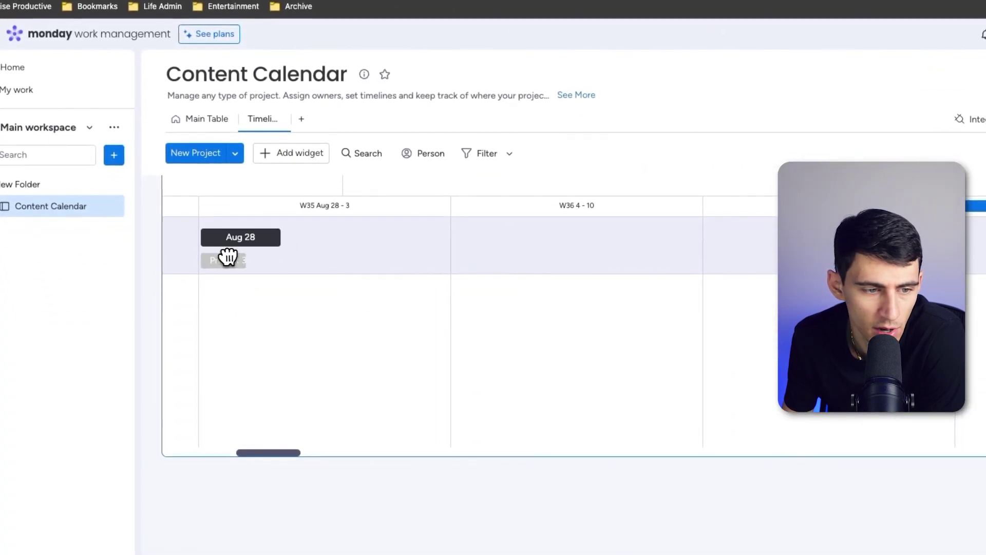
pyautogui.click(228, 258)
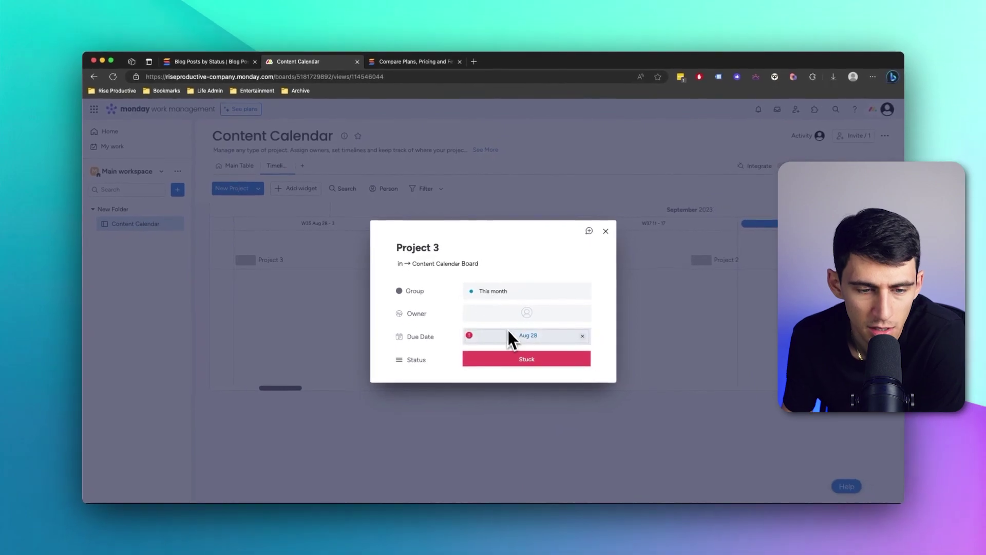
pyautogui.click(606, 230)
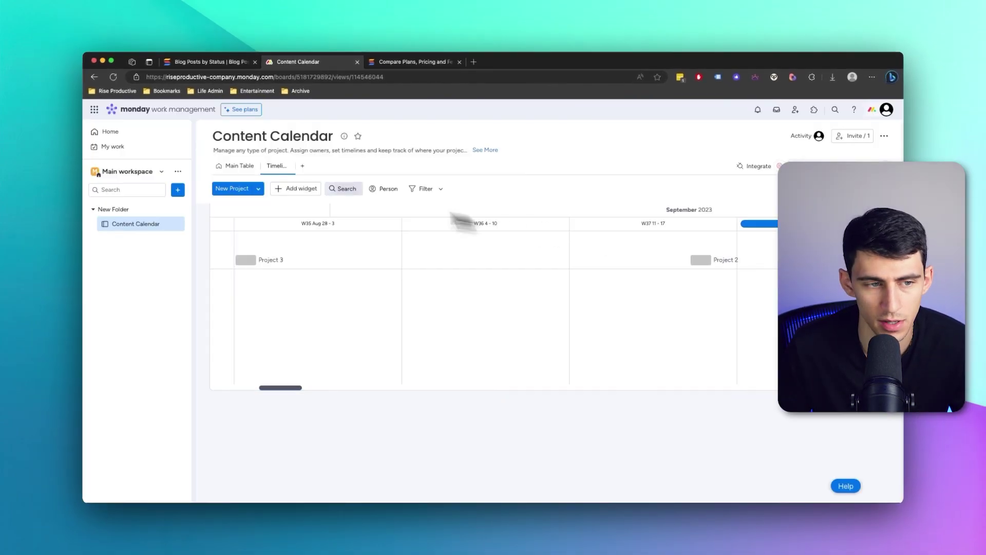
# Open Project 2 from the board's Main Table and check its Files and Updates sections
pyautogui.click(218, 170)
pyautogui.click(293, 268)
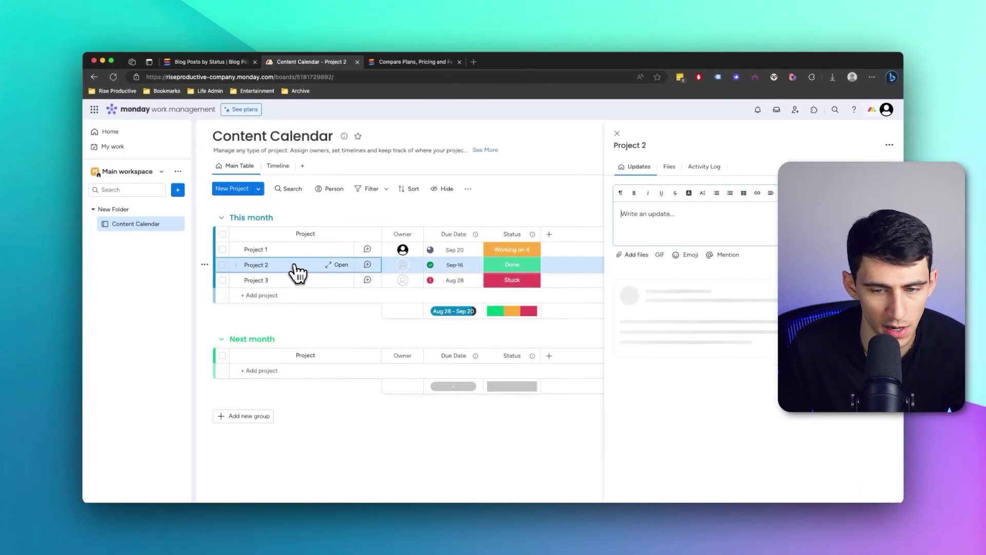
pyautogui.click(668, 167)
pyautogui.click(637, 168)
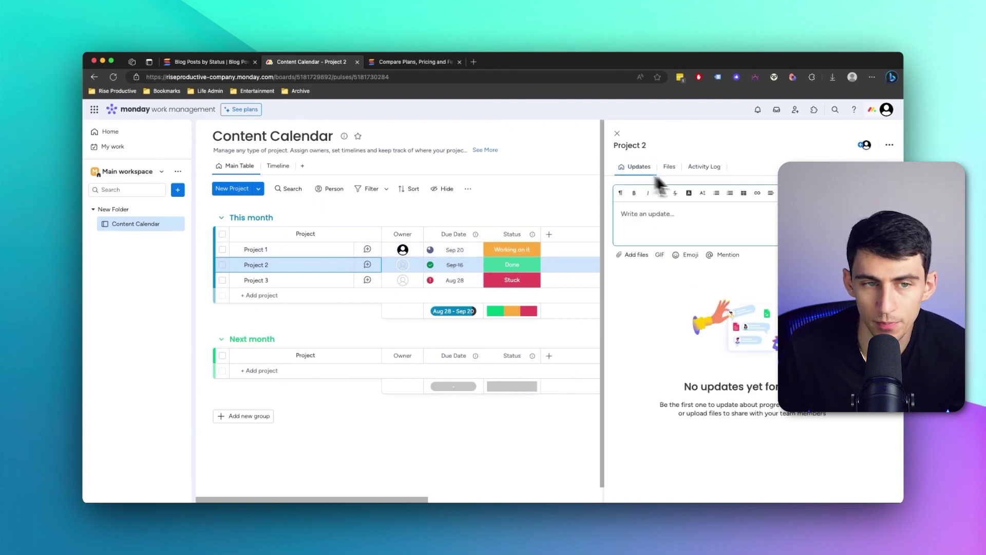
# Switch to SmartSuite and set the "5 Ways to Make A Great Podcast" record's page layout to One Column
pyautogui.click(238, 63)
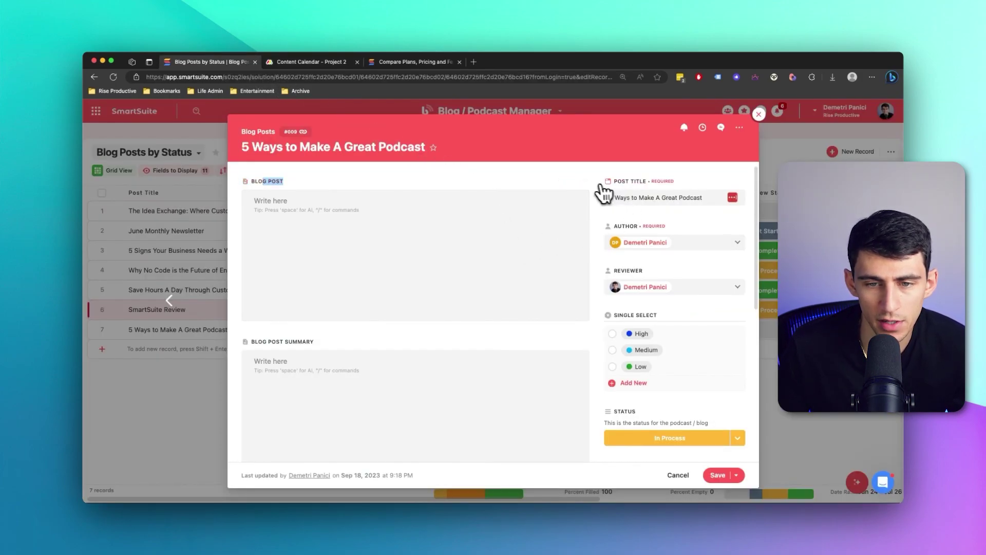
pyautogui.click(575, 180)
pyautogui.click(603, 180)
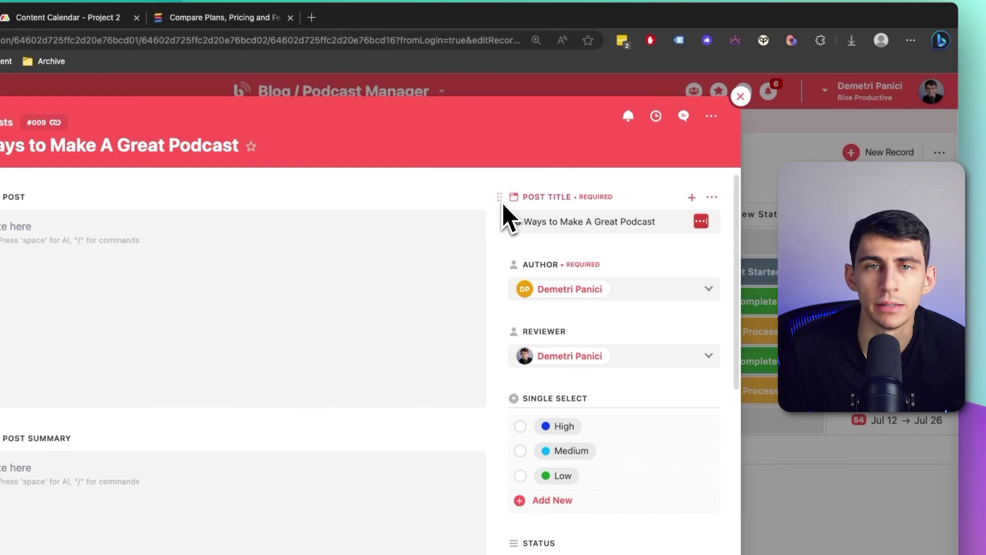
pyautogui.click(710, 115)
pyautogui.click(680, 198)
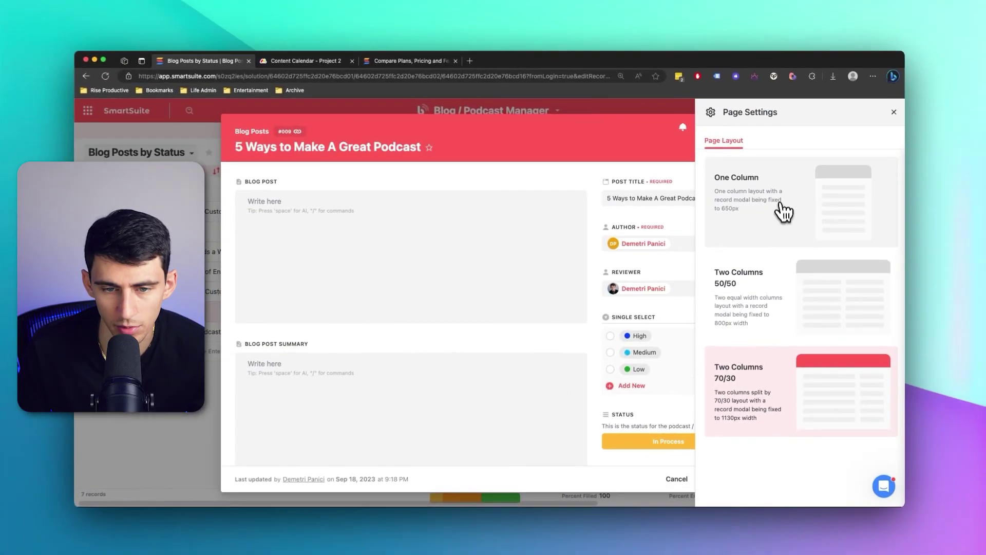
pyautogui.click(771, 202)
# Try the Two Columns 50/50 layout on the podcast record, then set the layout to Two Columns 70/30
pyautogui.click(625, 127)
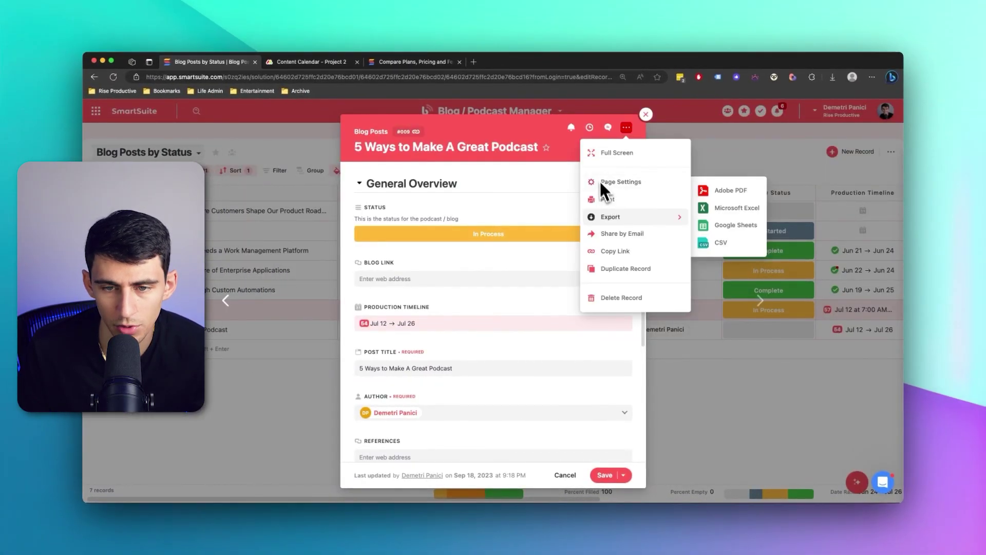
pyautogui.click(600, 180)
pyautogui.click(737, 301)
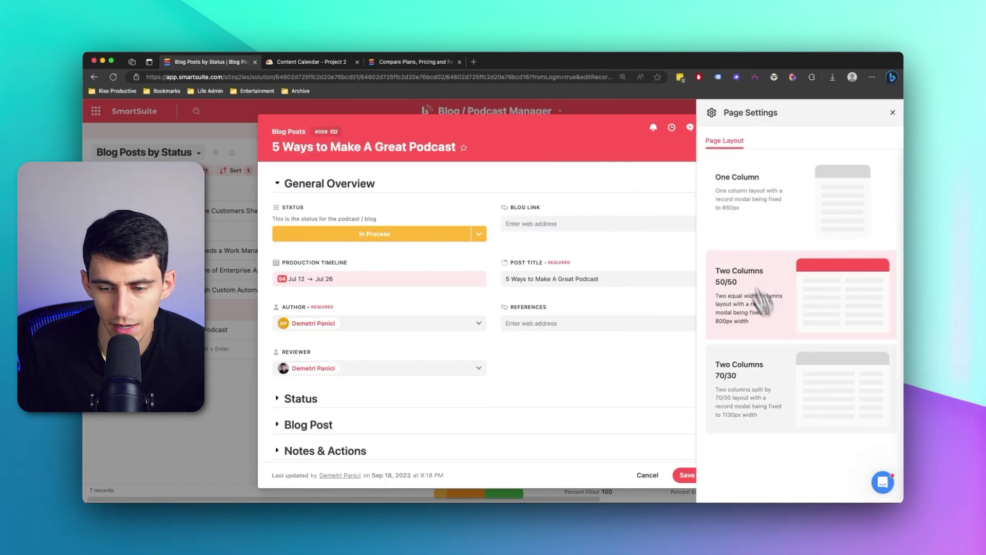
pyautogui.click(786, 374)
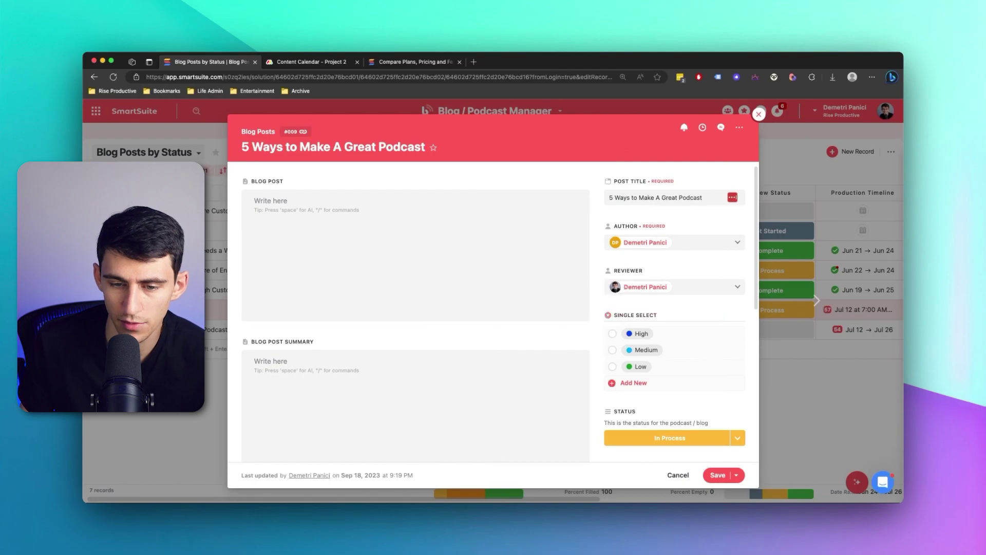
# Move the Single Select field above Author, check the field types available for a new field, and close the record
pyautogui.moveTo(597, 315); pyautogui.dragTo(606, 333)
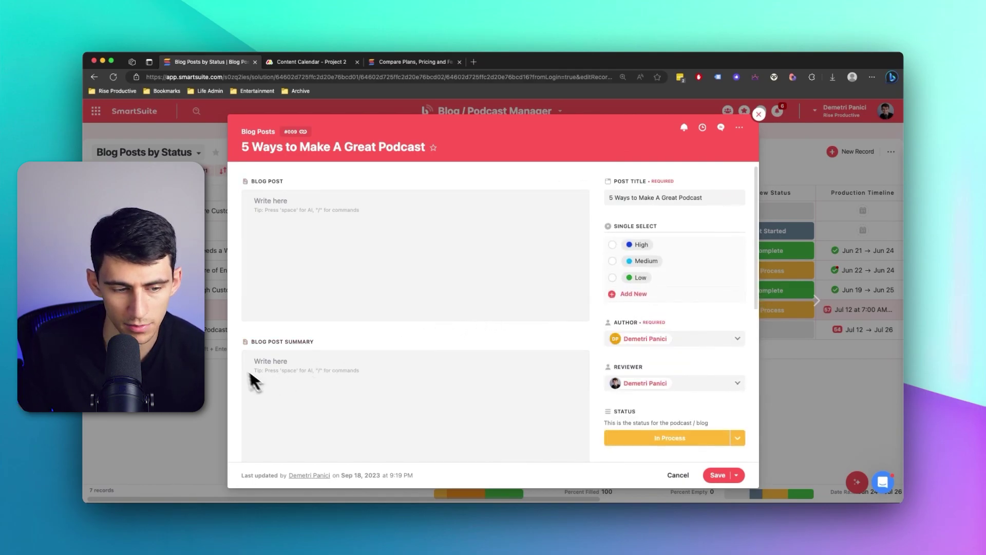
pyautogui.scroll(-10, 567, 453)
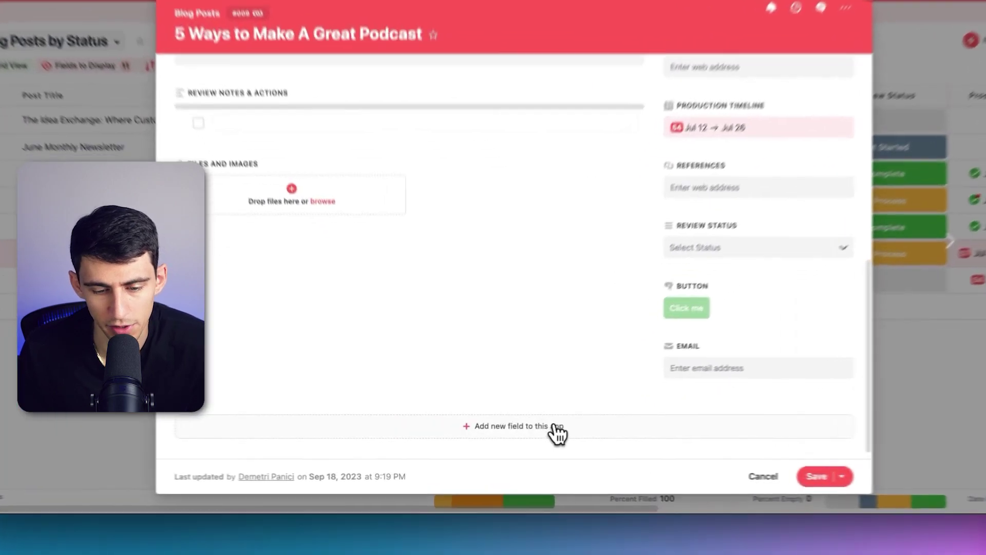
pyautogui.click(531, 438)
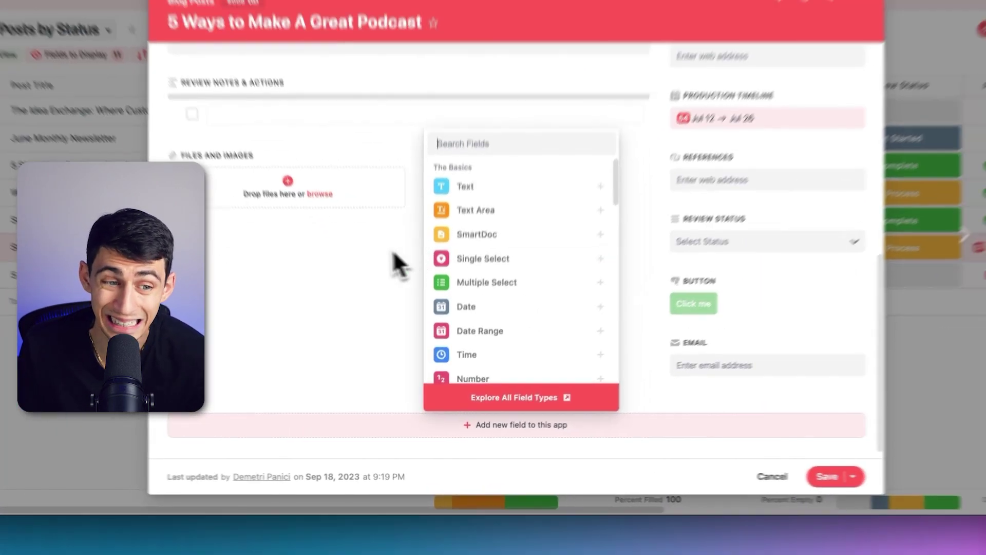
pyautogui.click(361, 232)
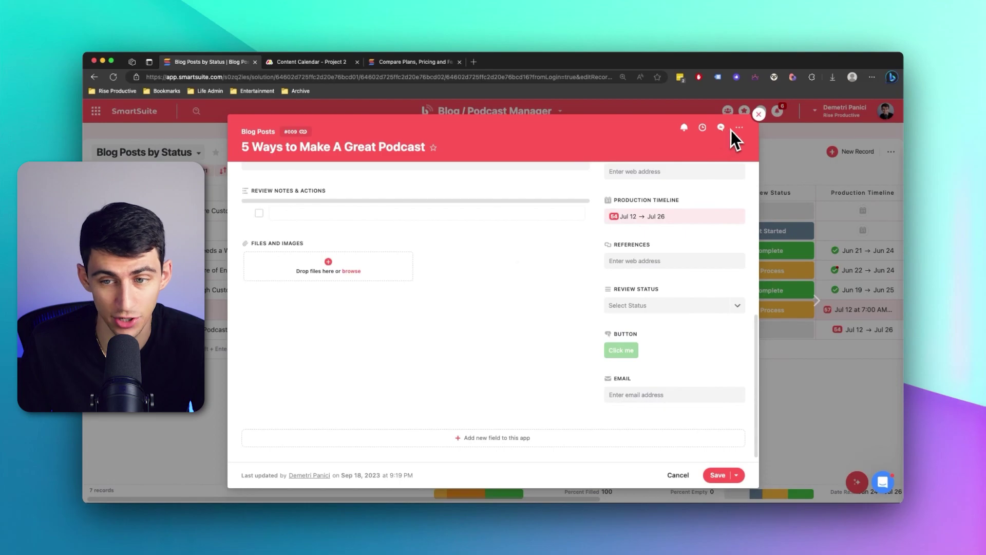
pyautogui.press('Escape')
# Open the first author's record in the Affiliate Blogs app and view its Content and Blog Topics sections
pyautogui.click(457, 130)
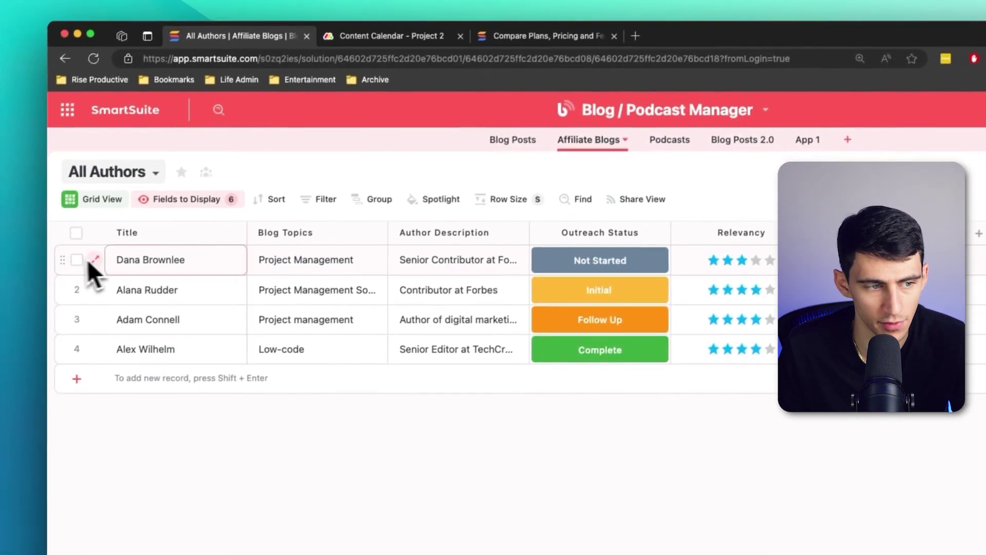
pyautogui.click(72, 292)
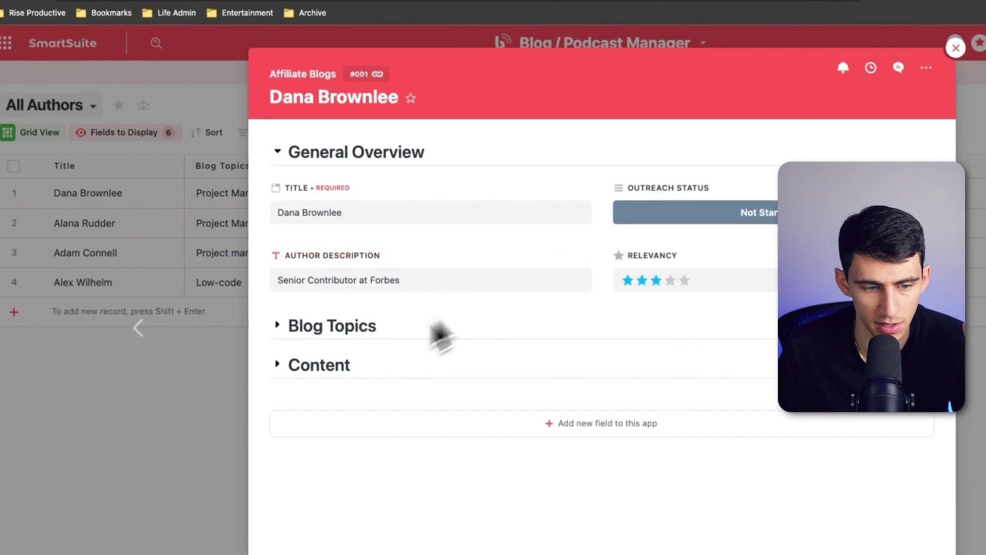
pyautogui.click(279, 362)
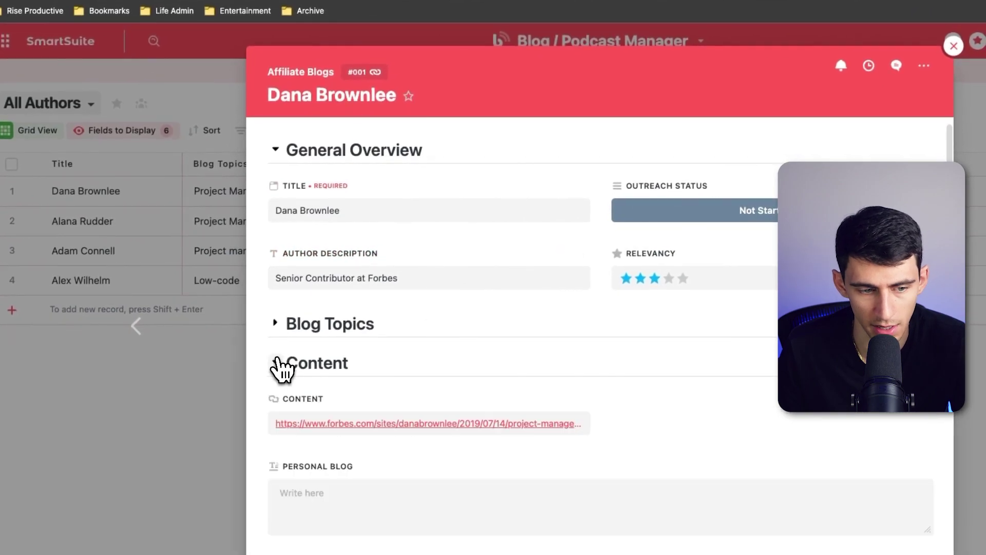
pyautogui.click(277, 362)
pyautogui.click(275, 324)
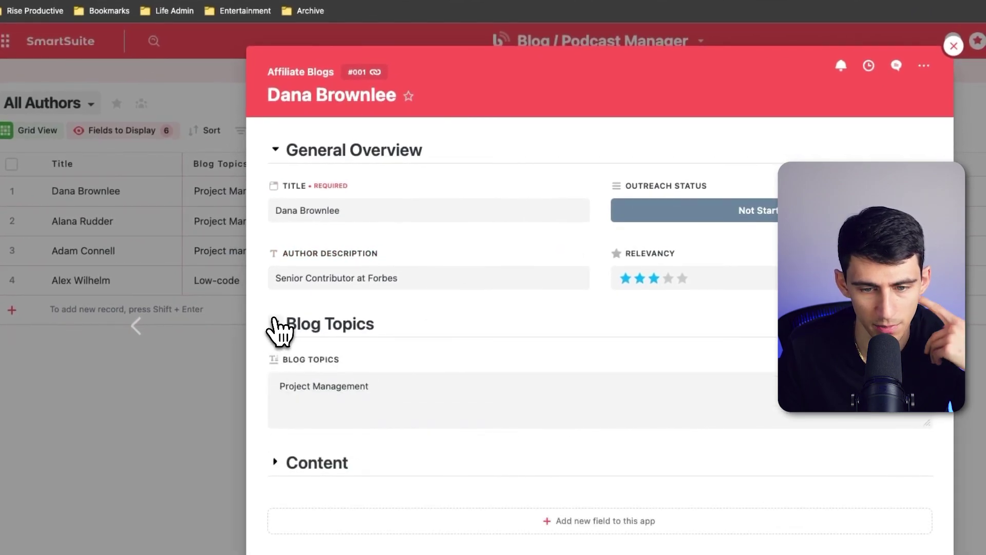
pyautogui.click(275, 323)
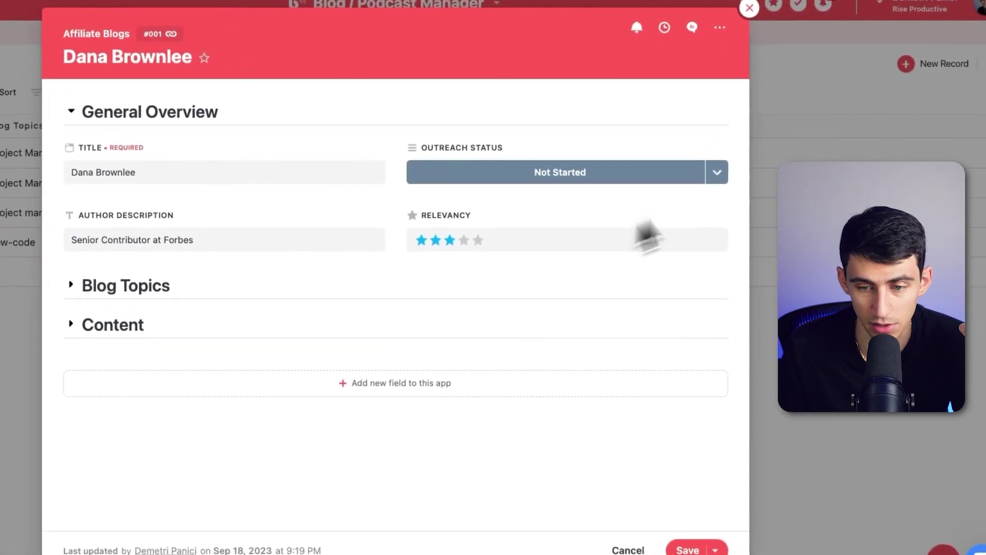
# Check the Blog Topics section's options, then expand and collapse the record's sections
pyautogui.click(688, 367)
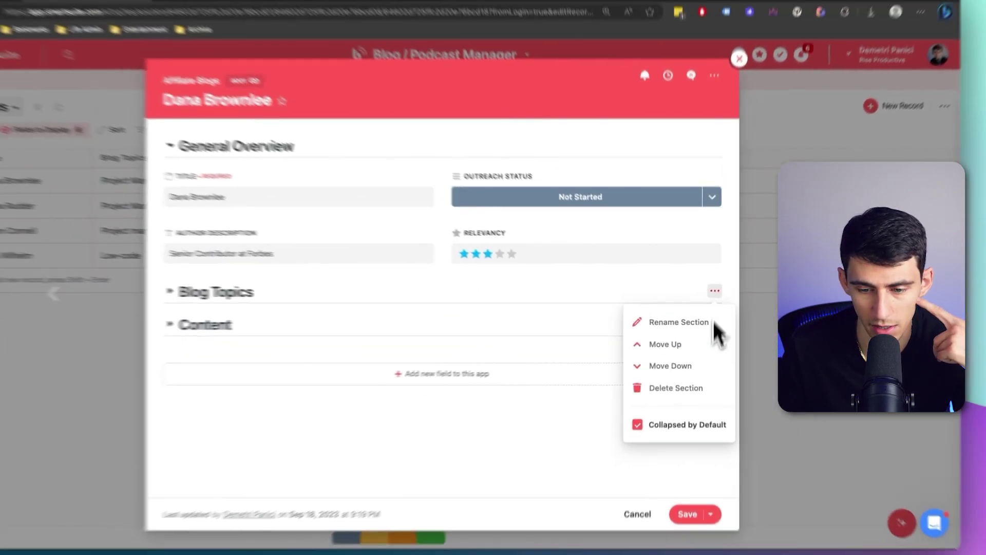
pyautogui.click(71, 284)
pyautogui.click(71, 284)
pyautogui.click(281, 329)
pyautogui.click(281, 329)
pyautogui.click(282, 329)
pyautogui.click(281, 329)
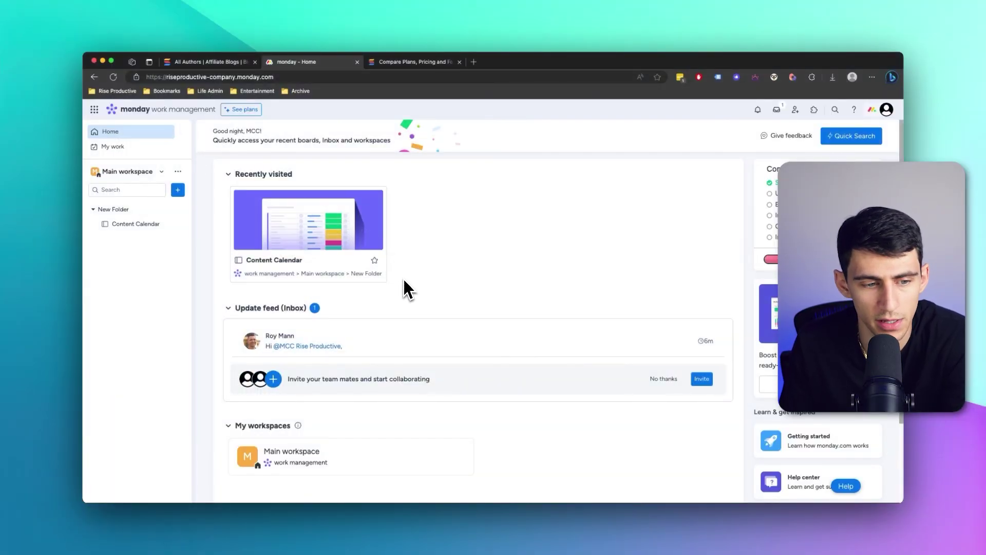
# Look over monday's home page, then open SmartSuite's home page and view the solutions in My Workspace
pyautogui.scroll(-2, 390, 293)
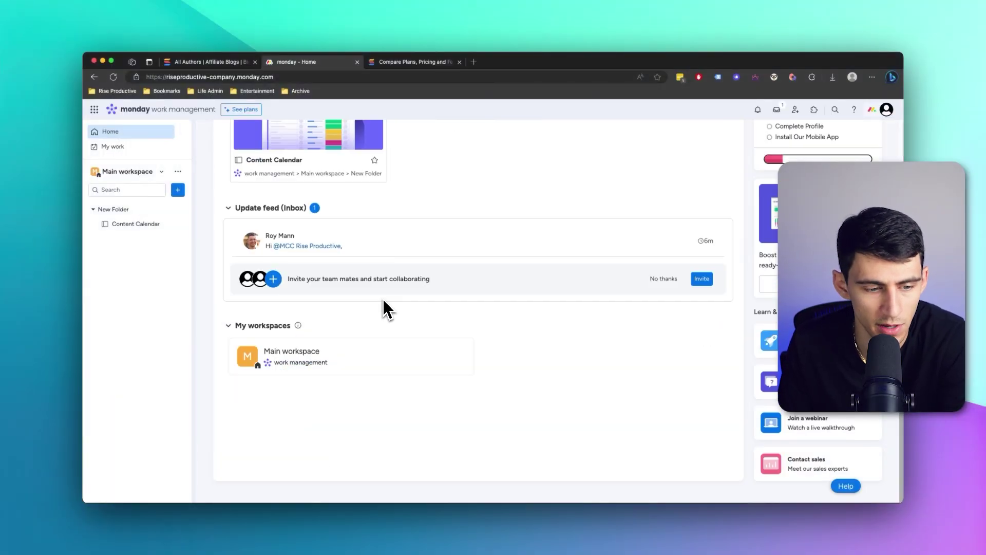
pyautogui.scroll(2, 382, 297)
pyautogui.scroll(1, 390, 192)
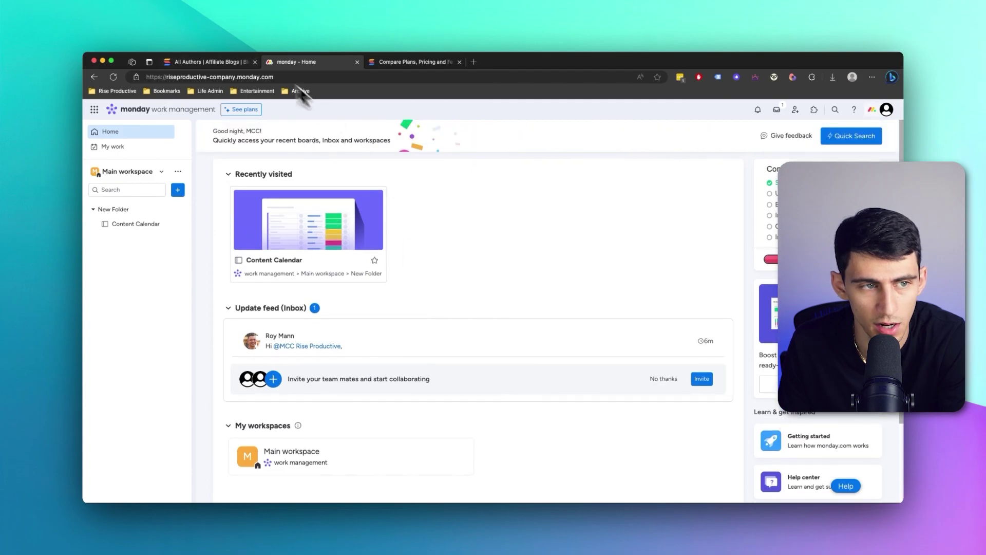
pyautogui.click(208, 62)
pyautogui.click(146, 116)
pyautogui.scroll(-5, 531, 283)
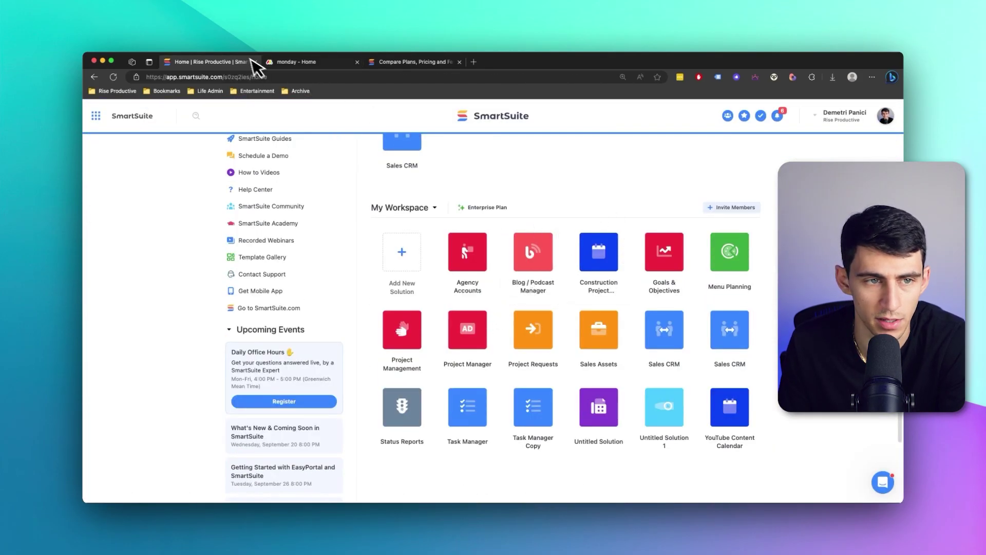
# Return to monday's home page, open the My Work page and dismiss its welcome message
pyautogui.click(266, 64)
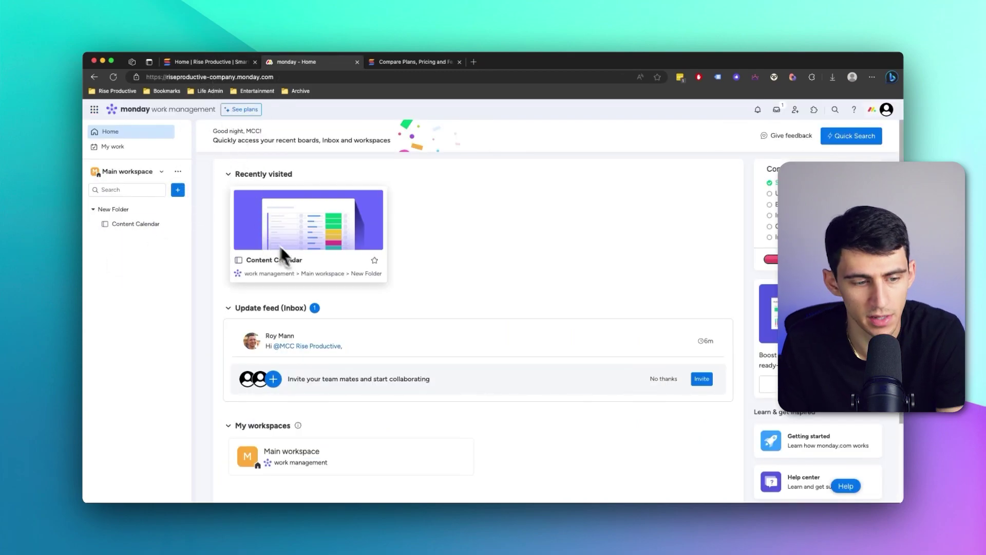
pyautogui.scroll(-1, 411, 339)
pyautogui.scroll(1, 425, 278)
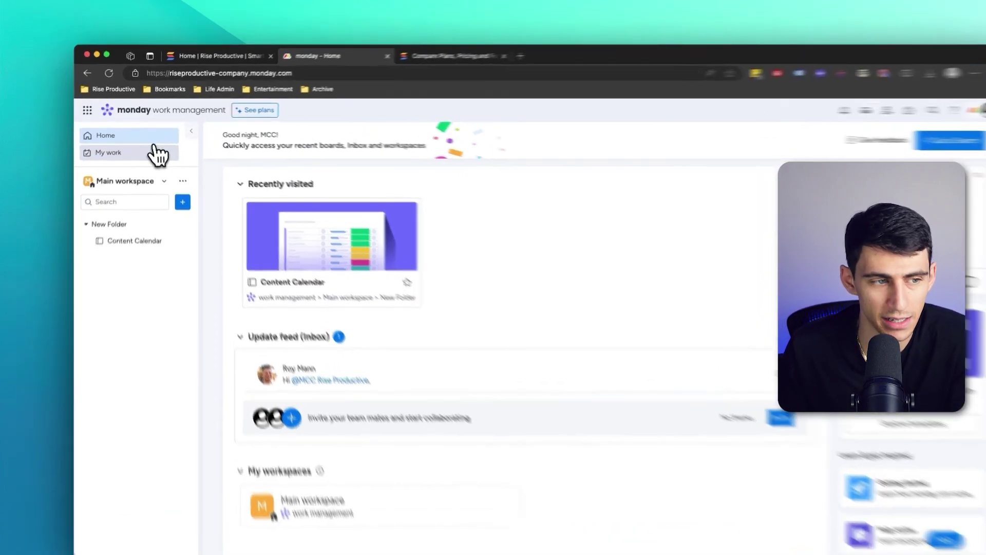
pyautogui.click(147, 147)
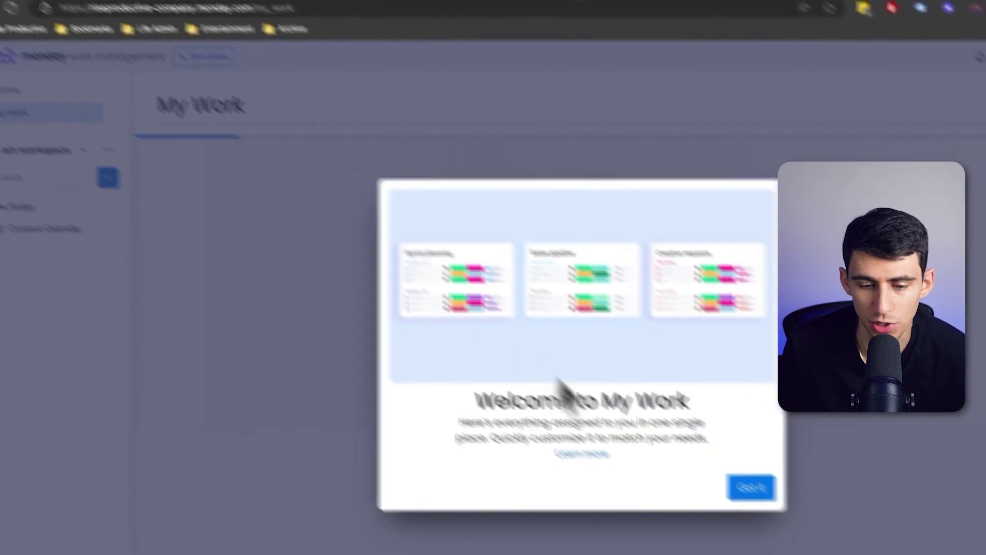
pyautogui.click(752, 487)
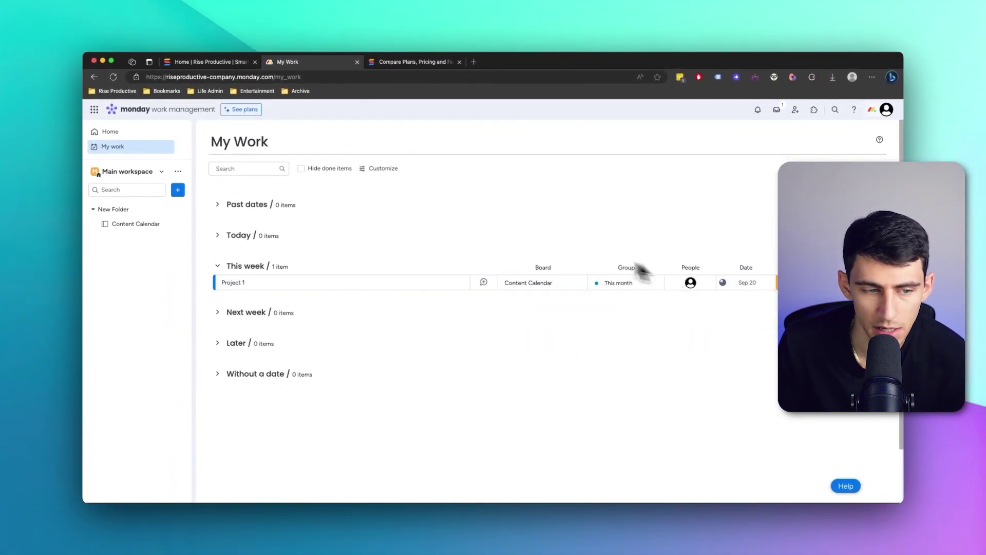
# Switch to SmartSuite's home page and open its My Work view
pyautogui.click(226, 62)
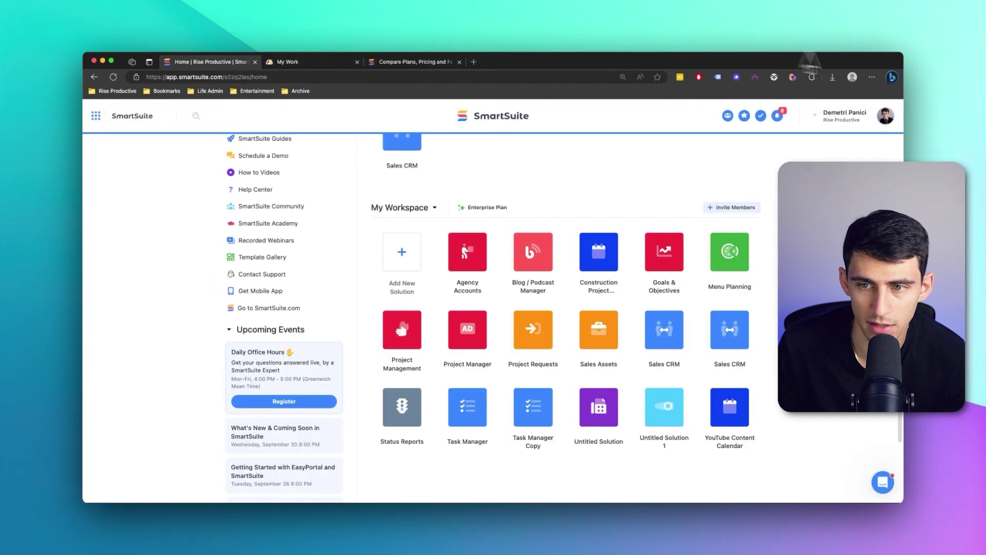
pyautogui.click(761, 116)
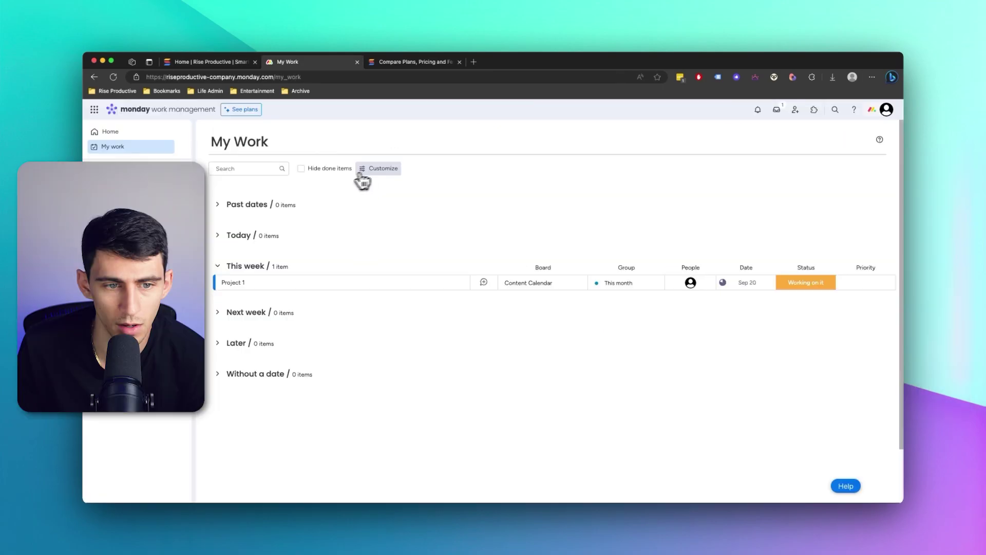
# Open monday's My Work customization and examine the People, Boards, Status Column and Date Column settings
pyautogui.click(381, 169)
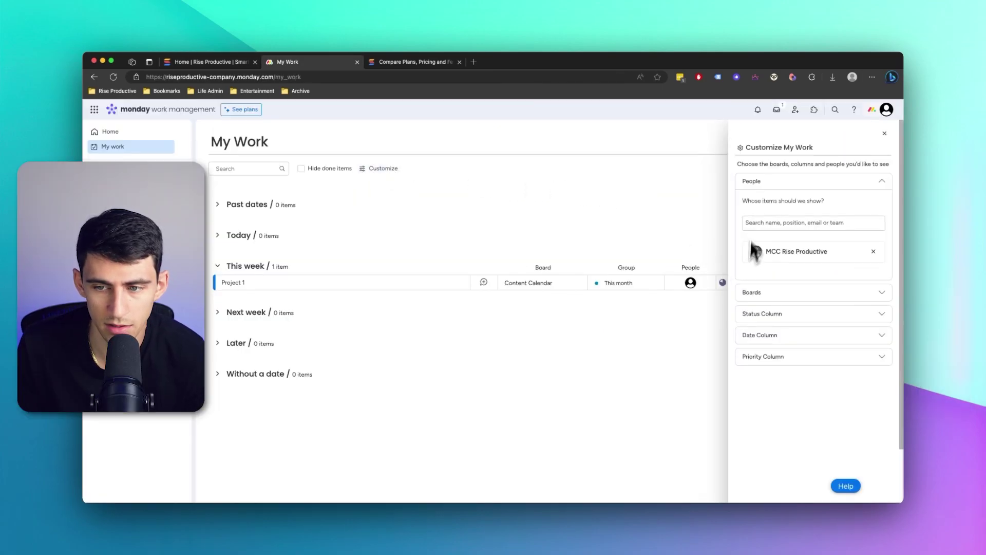
pyautogui.click(791, 223)
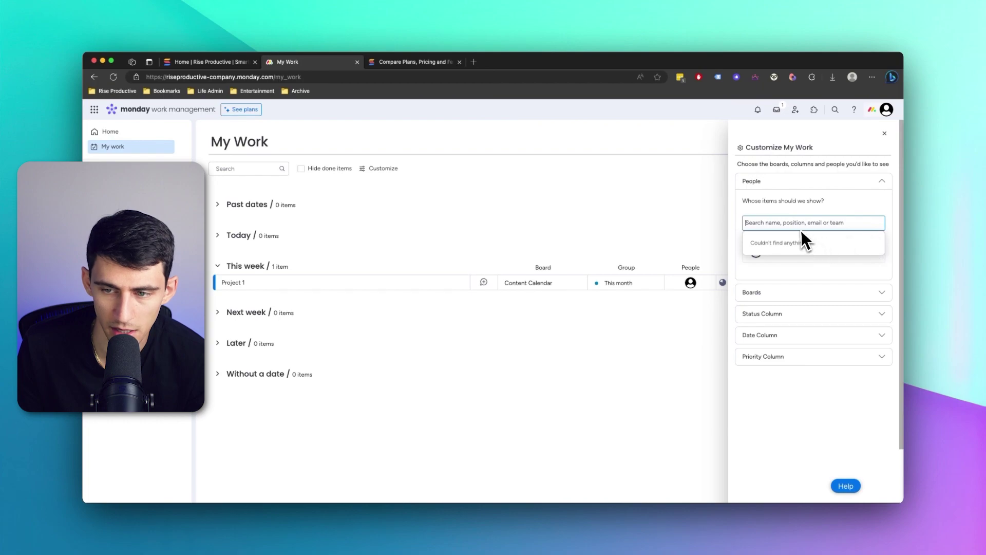
pyautogui.click(791, 288)
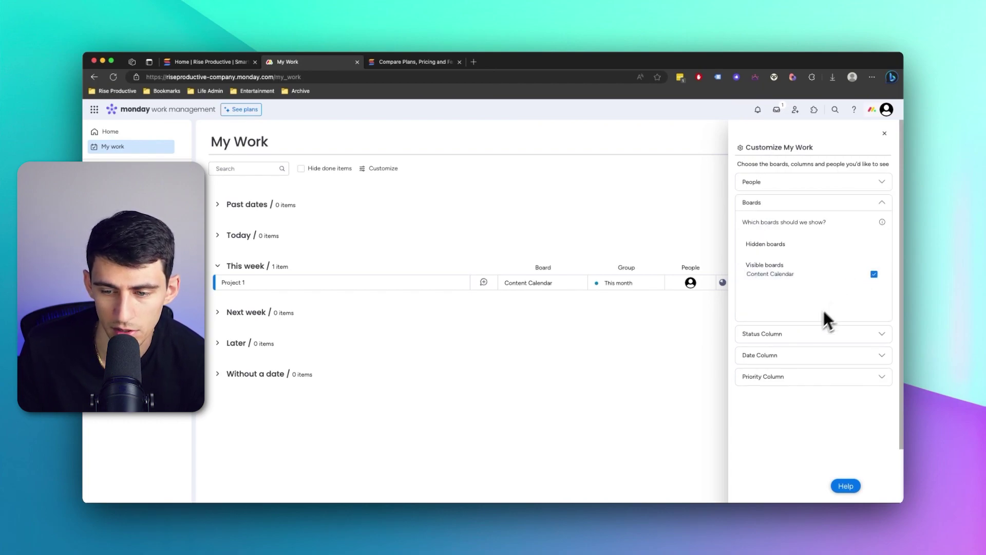
pyautogui.click(822, 333)
pyautogui.click(877, 276)
pyautogui.click(879, 280)
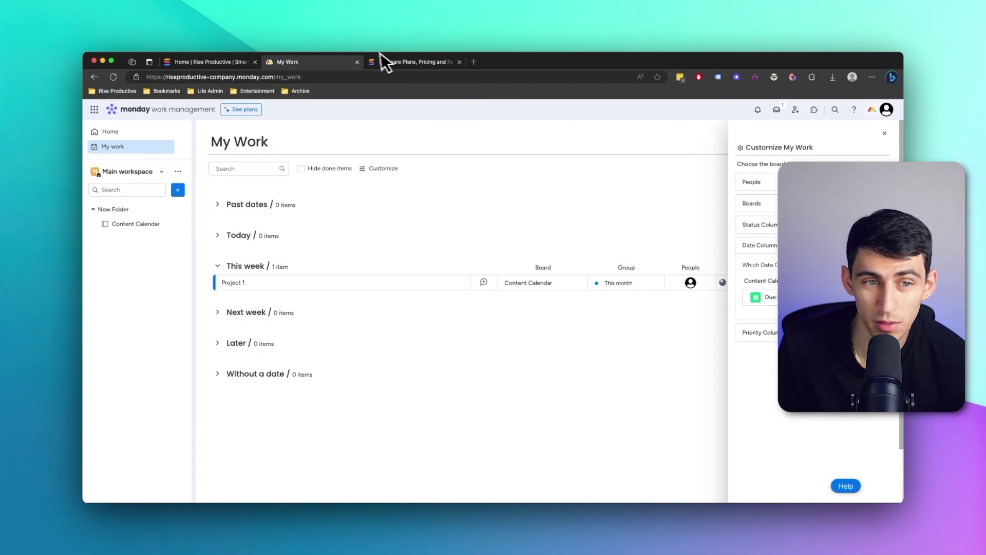
# Switch to SmartSuite's My Work, compare the open and closed assignments, and view the grouping options for open assignments
pyautogui.click(402, 62)
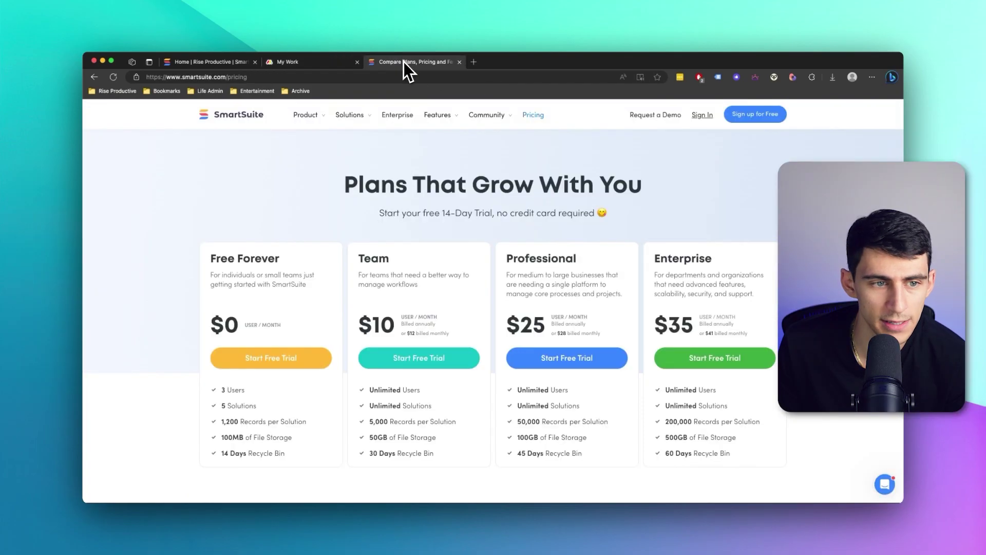
pyautogui.click(220, 64)
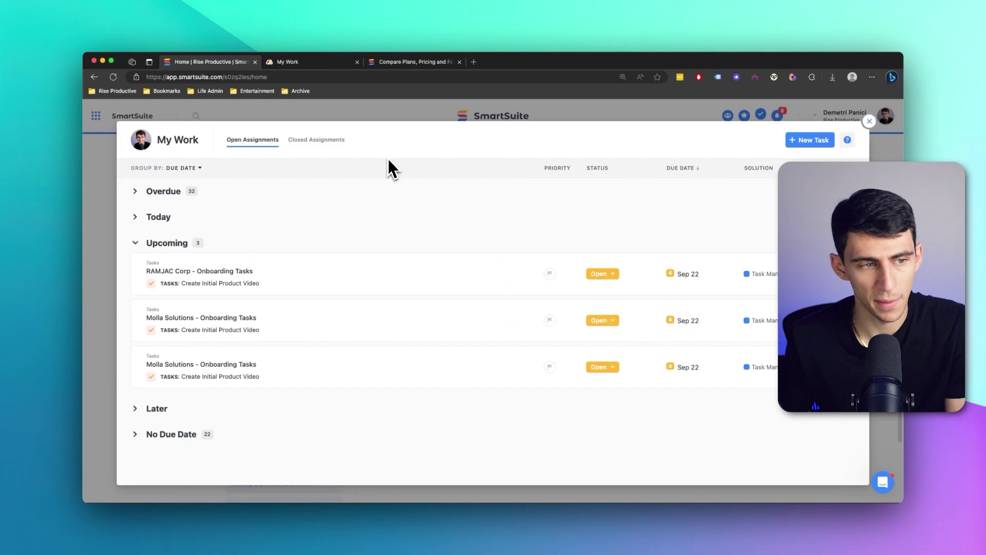
pyautogui.click(328, 142)
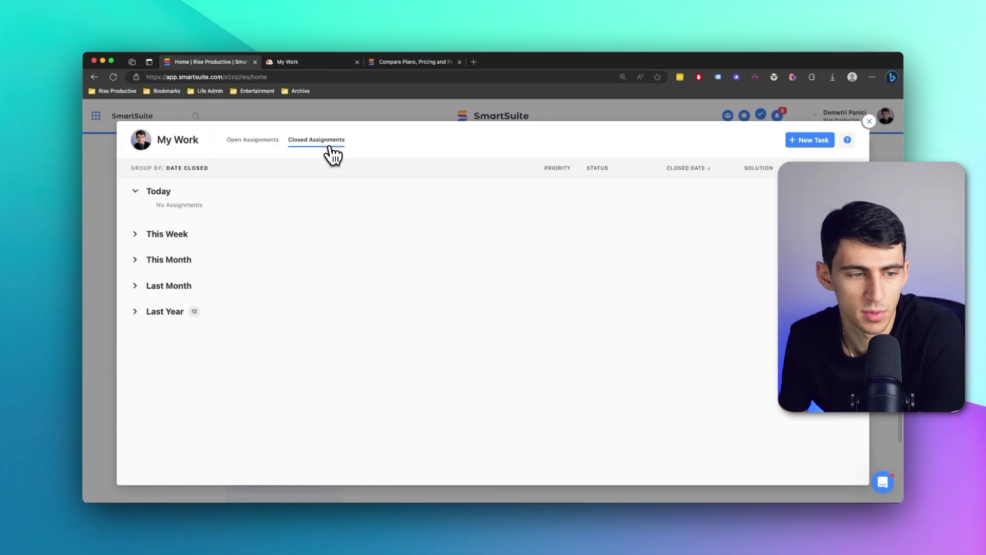
pyautogui.click(259, 140)
pyautogui.click(295, 140)
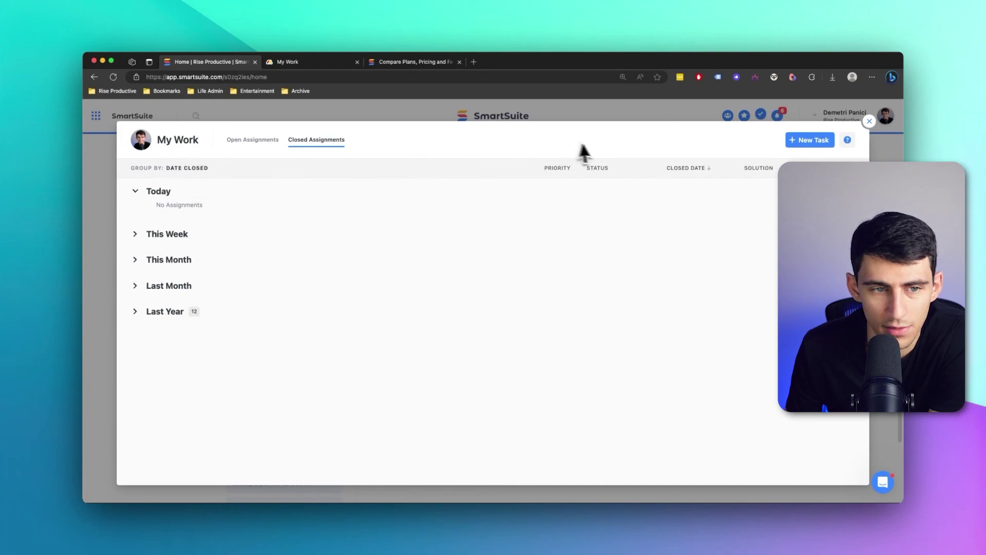
pyautogui.click(253, 140)
pyautogui.click(201, 168)
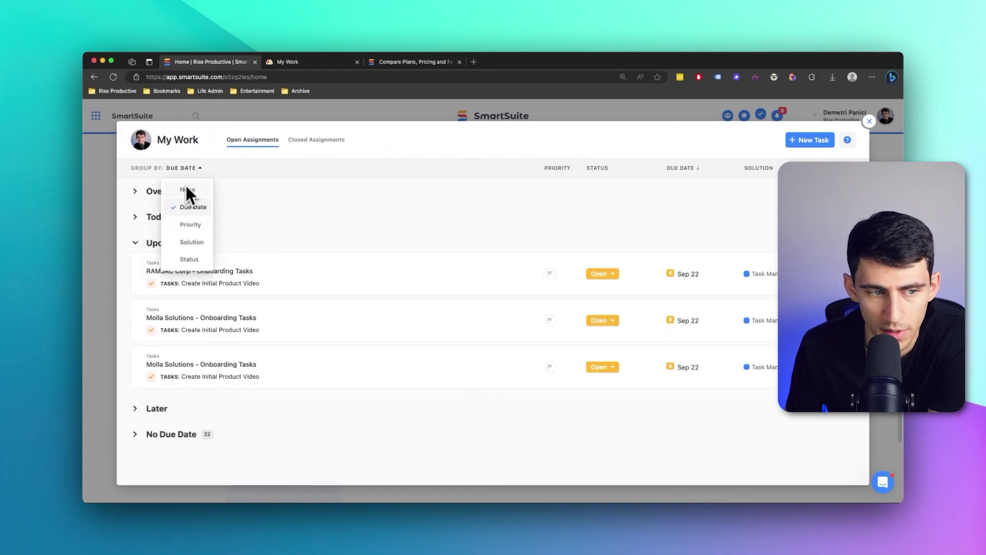
pyautogui.click(305, 206)
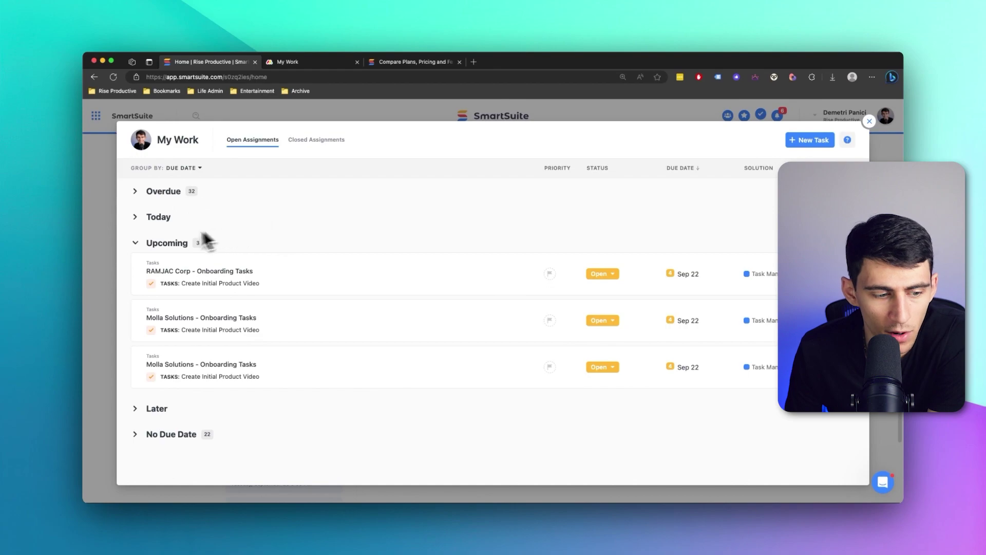
# Open SmartSuite's My Work help article and skim through its content
pyautogui.click(848, 140)
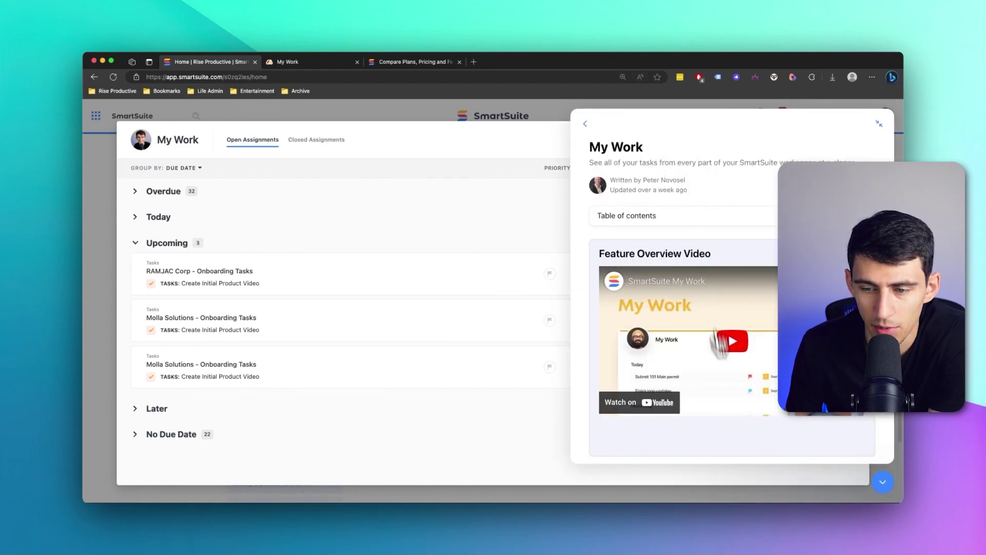
pyautogui.scroll(-3, 735, 346)
pyautogui.click(732, 278)
pyautogui.click(635, 344)
pyautogui.scroll(-1, 707, 297)
pyautogui.scroll(-15, 702, 285)
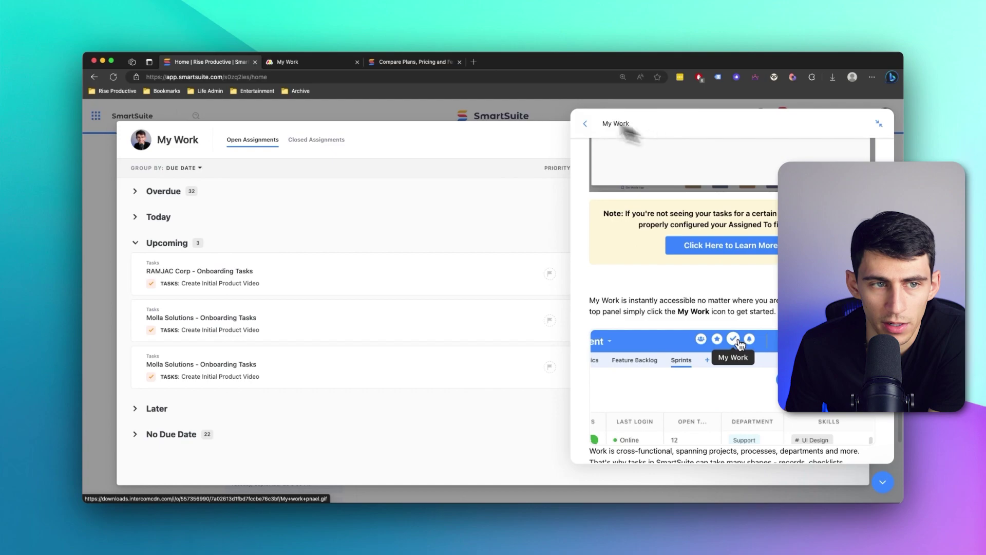
# Switch to monday's My Work, close the customization settings, and read through its knowledge base article on My Work
pyautogui.click(306, 64)
pyautogui.click(884, 134)
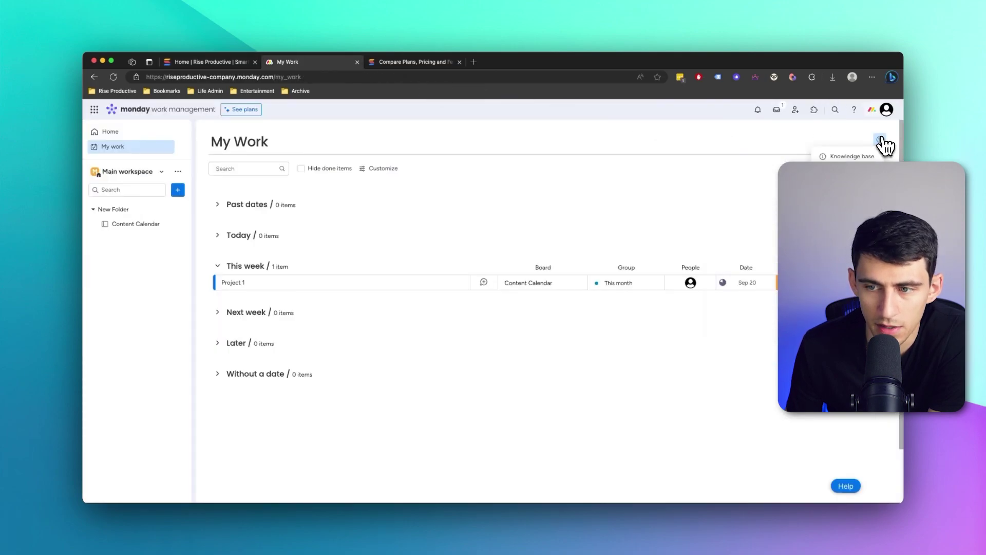
pyautogui.click(865, 157)
pyautogui.scroll(-10, 538, 254)
pyautogui.scroll(-15, 538, 254)
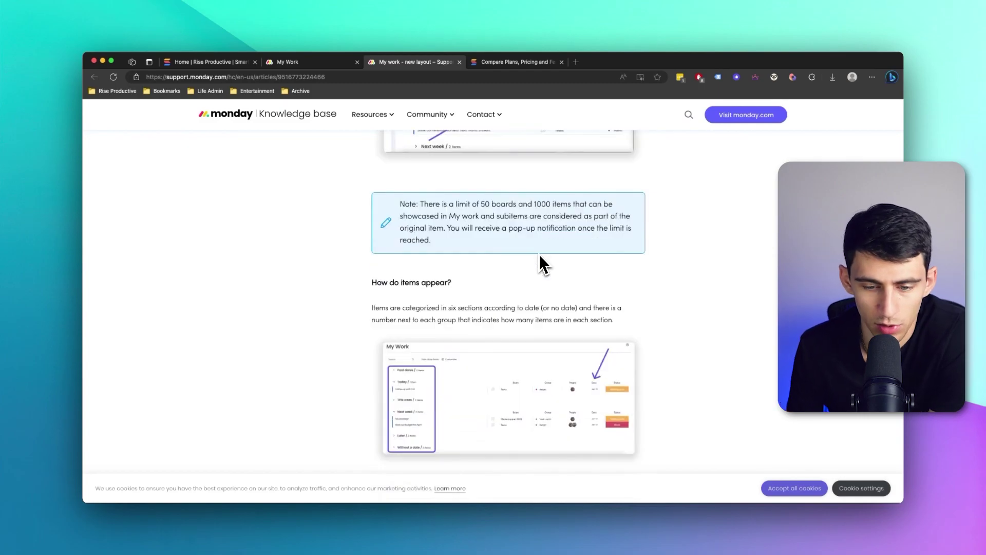
pyautogui.scroll(20, 538, 255)
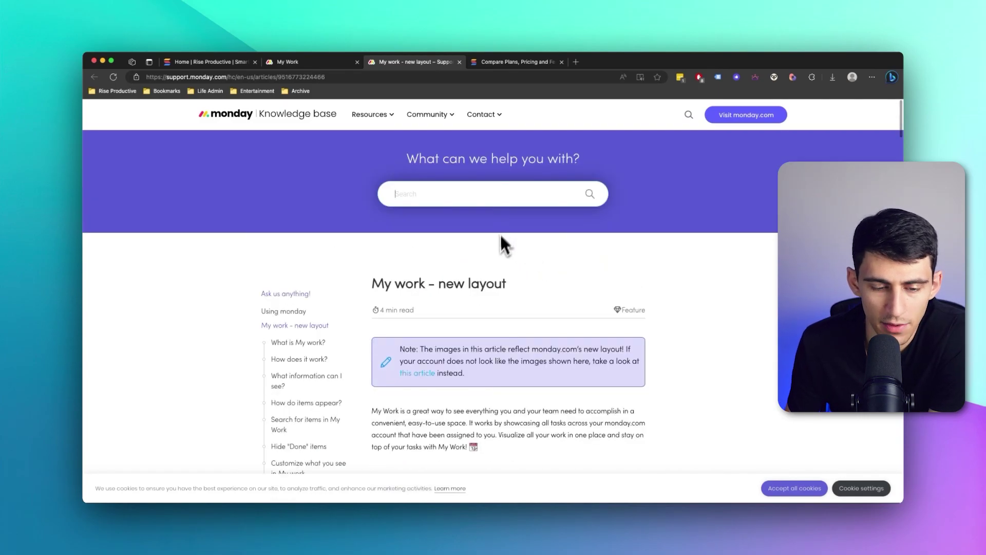
pyautogui.scroll(-4, 502, 238)
# Return to monday's My Work page, then switch to SmartSuite and open the Sales CRM solution
pyautogui.click(325, 63)
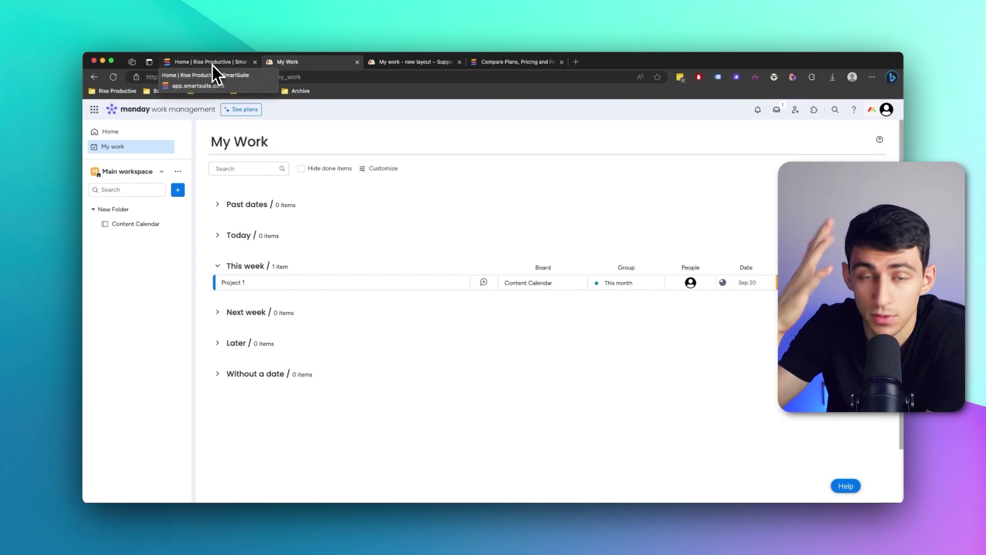
pyautogui.moveTo(436, 281)
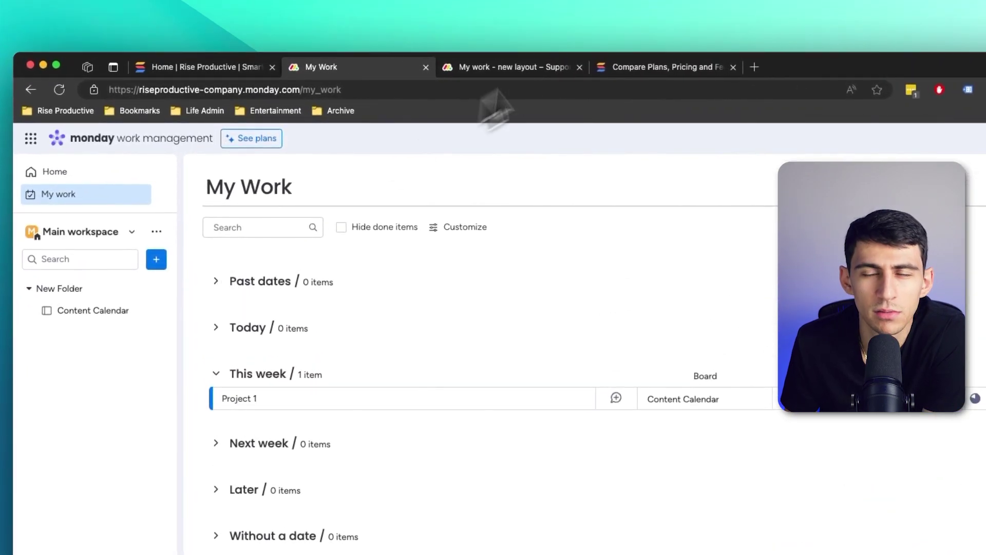
pyautogui.click(205, 67)
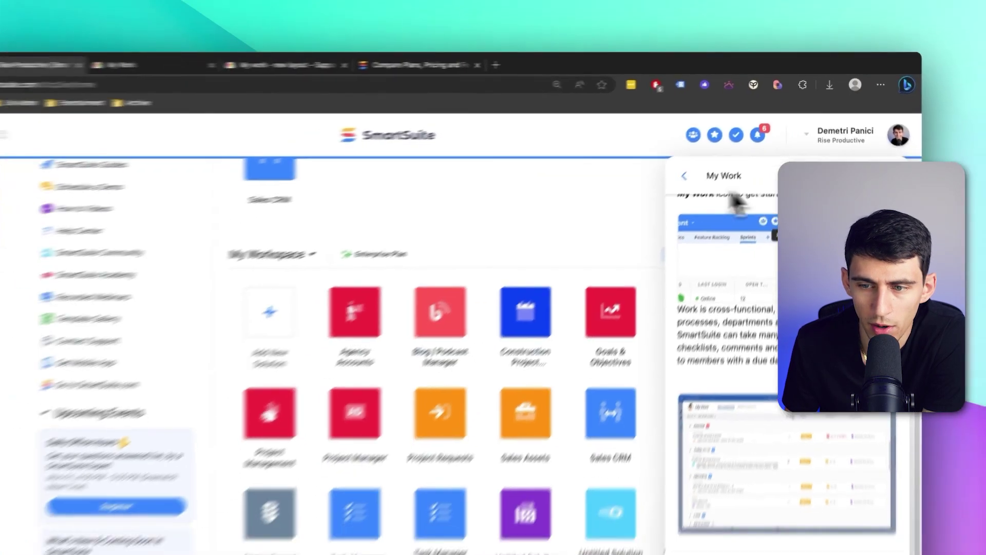
pyautogui.click(565, 252)
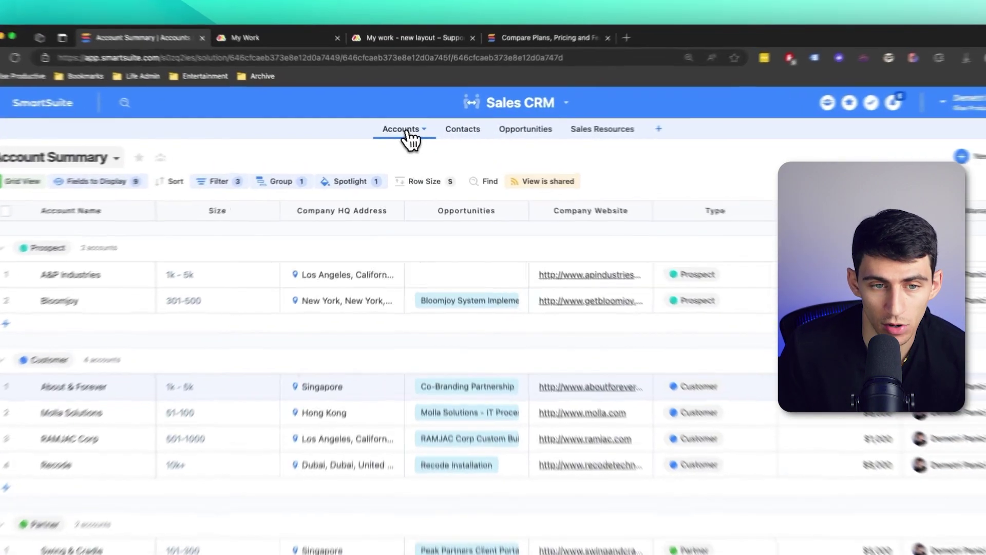
# Look over the Accounts and Opportunities apps in Sales CRM and view the Accounts app's options
pyautogui.click(413, 132)
pyautogui.click(411, 133)
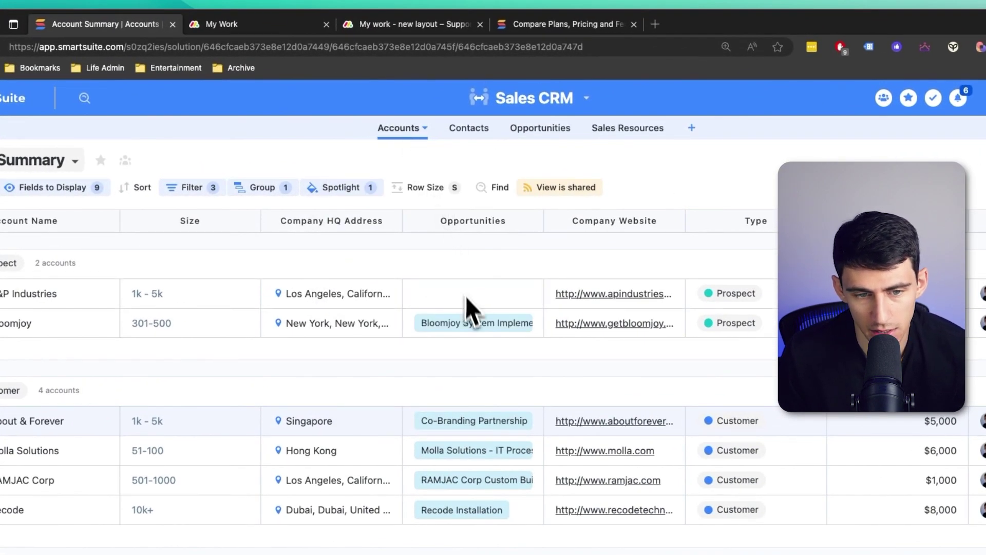
pyautogui.click(534, 132)
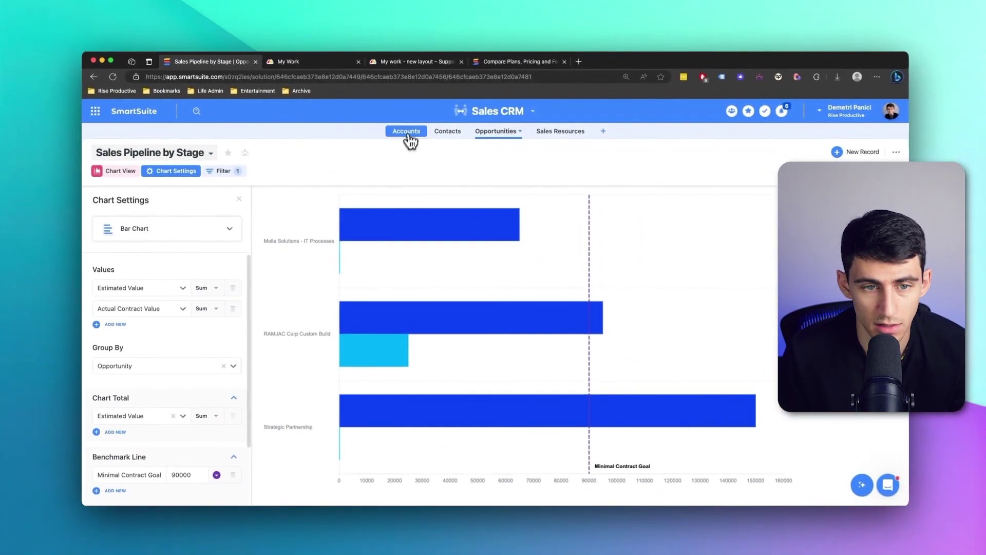
pyautogui.click(397, 128)
pyautogui.click(398, 128)
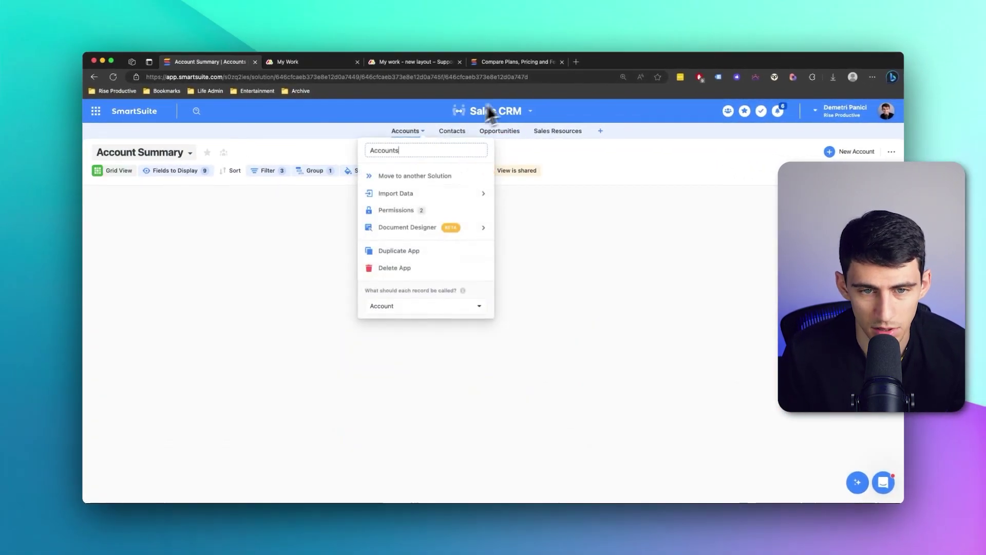
pyautogui.click(335, 165)
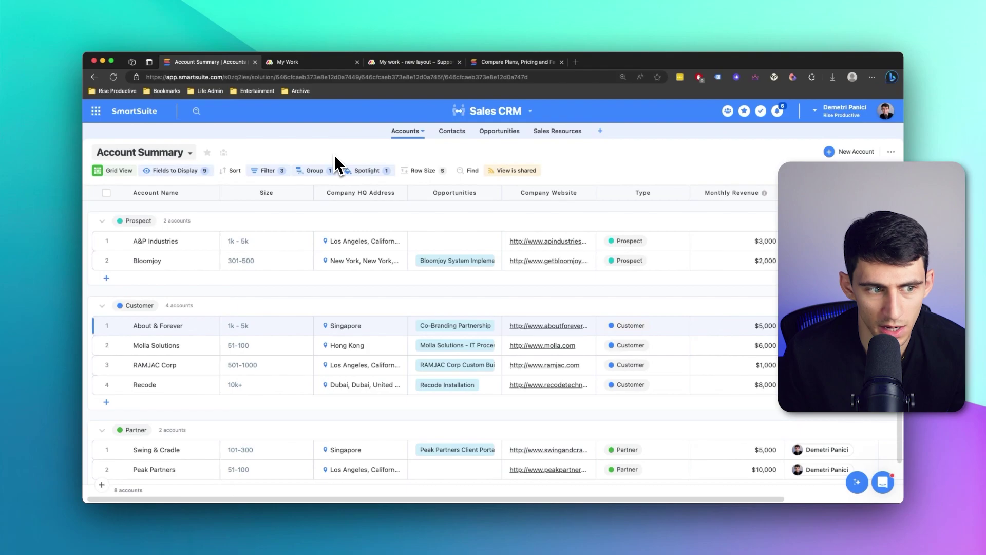
# Open the Sales CRM solution's automations and examine the New Automation 1 workflow
pyautogui.click(459, 112)
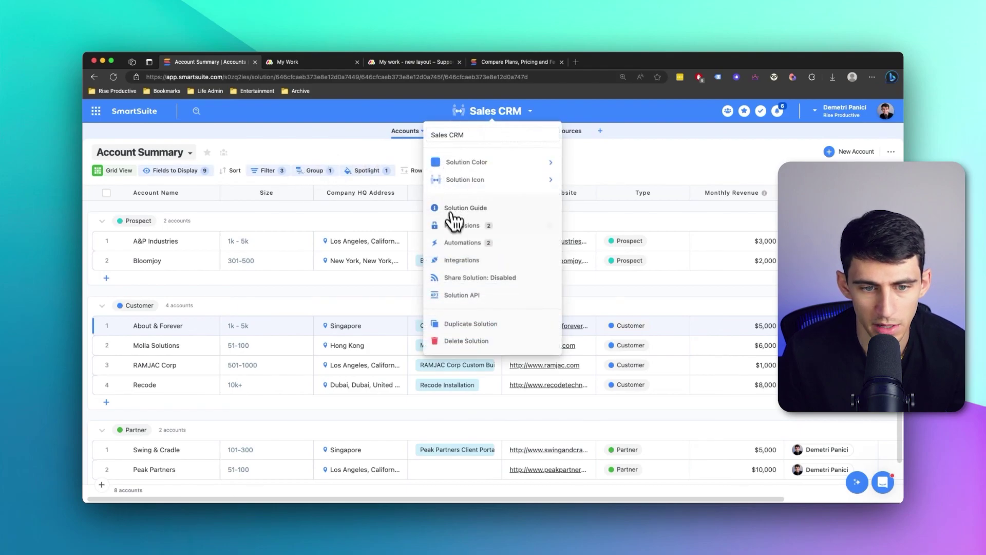
pyautogui.click(458, 243)
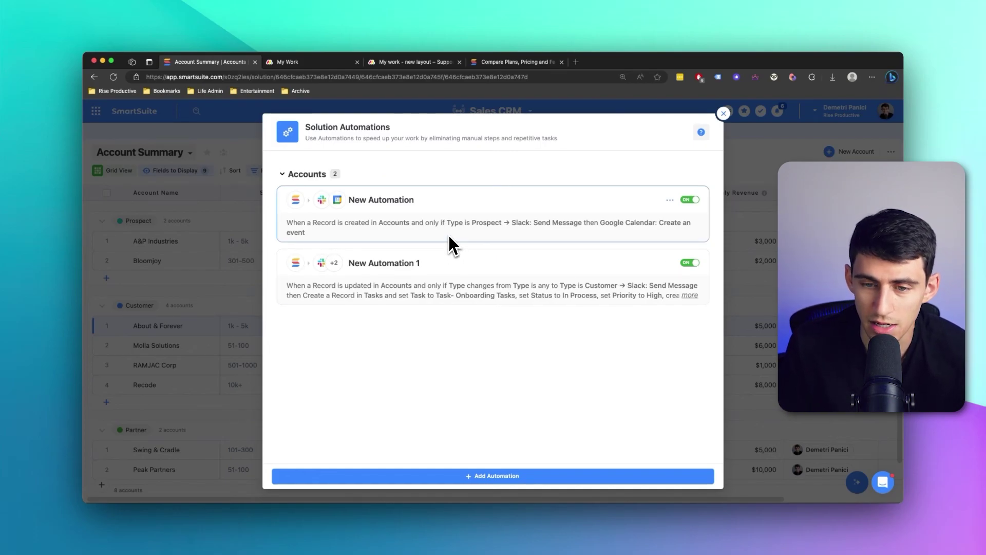
pyautogui.click(500, 273)
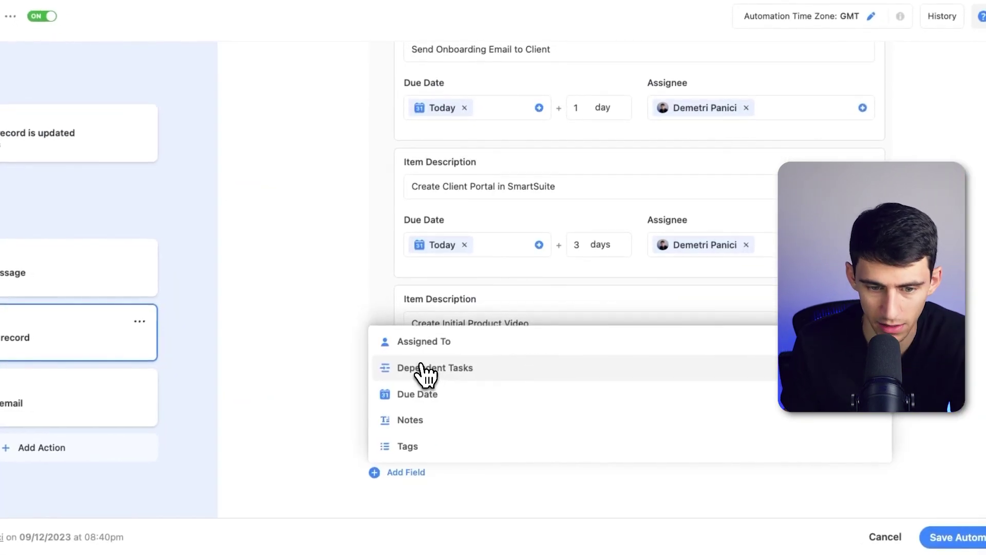
# Try adding a Dependent Tasks field to the automation's record creation action, then exit the automation without saving
pyautogui.click(425, 375)
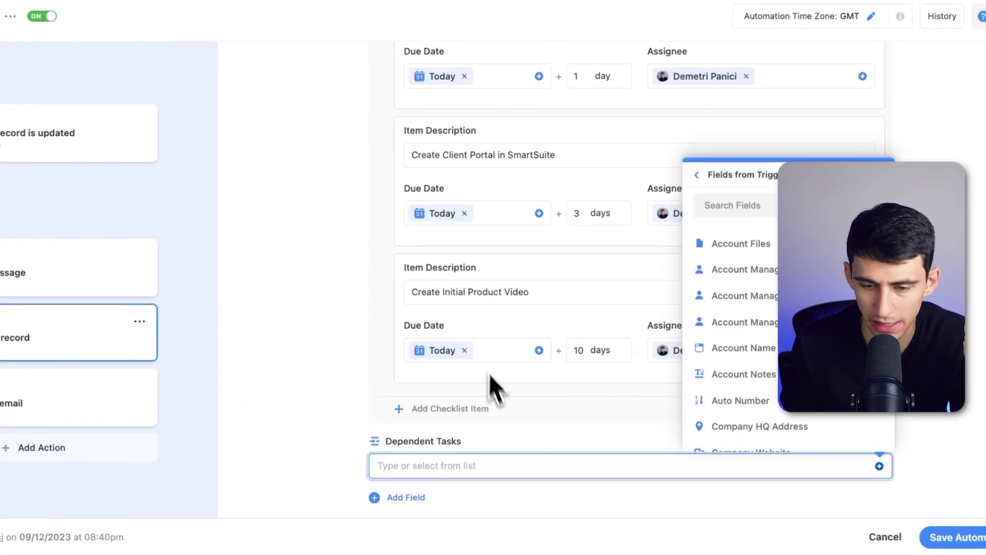
pyautogui.scroll(-5, 716, 396)
pyautogui.scroll(5, 716, 396)
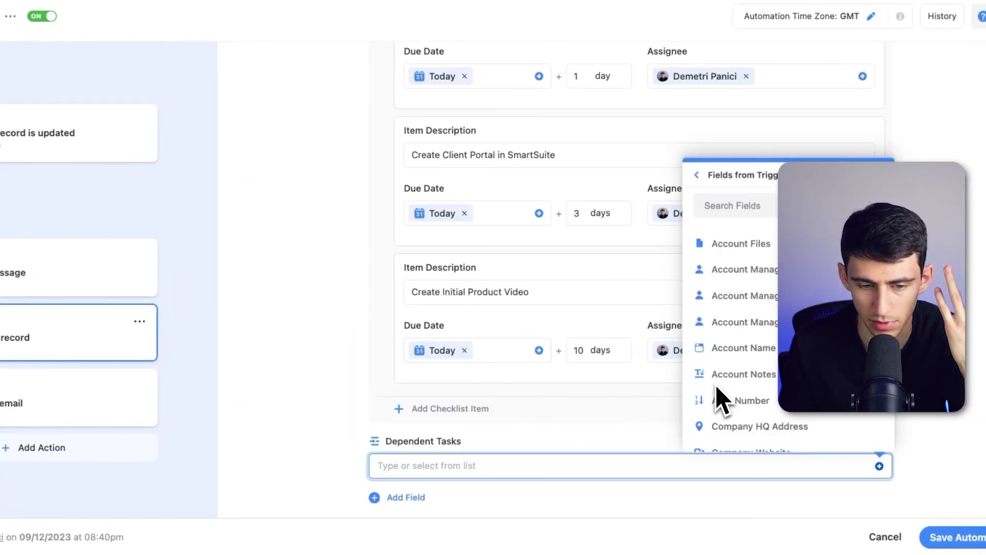
pyautogui.click(370, 221)
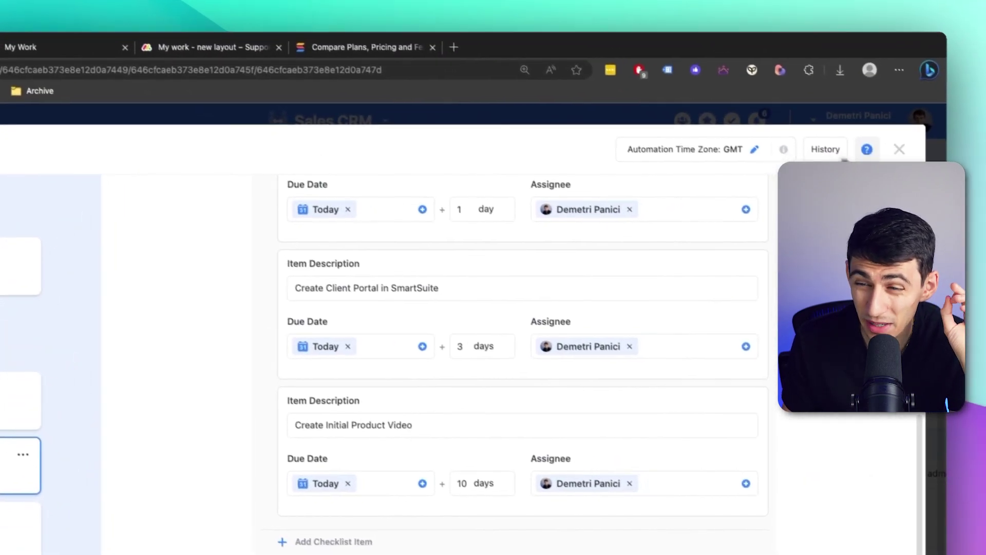
pyautogui.click(887, 139)
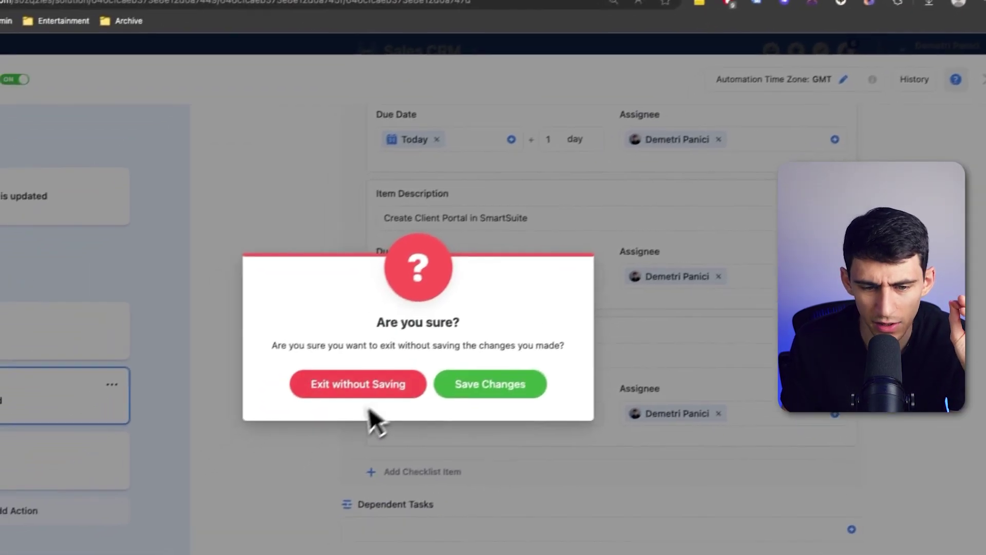
pyautogui.click(469, 379)
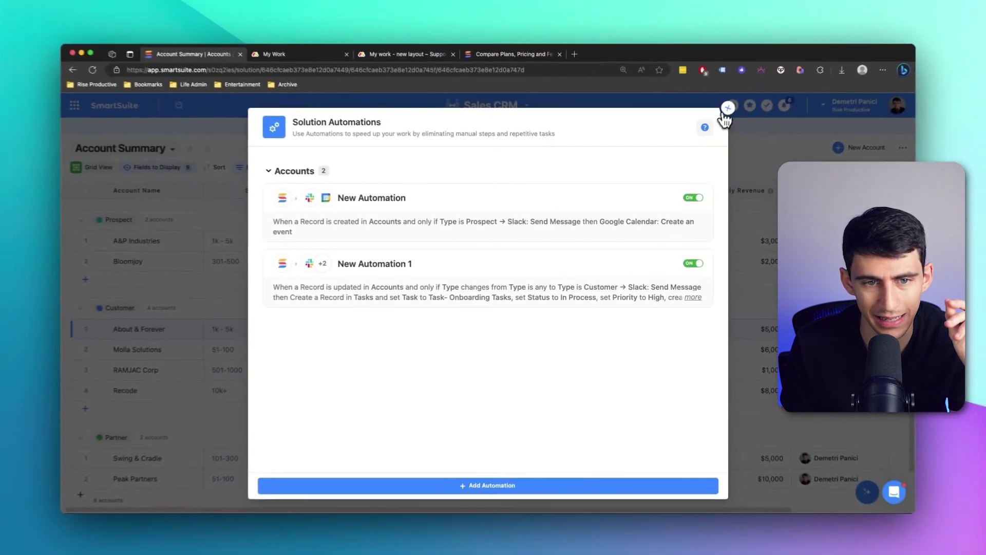
# Close the solution automations, return to the SmartSuite home page and open the Task Manager solution
pyautogui.click(780, 46)
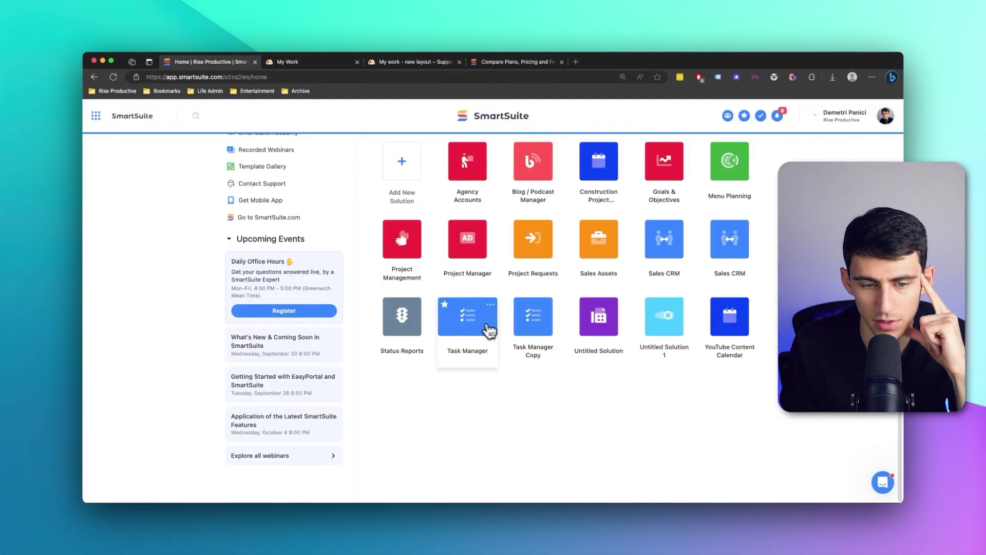
pyautogui.click(487, 329)
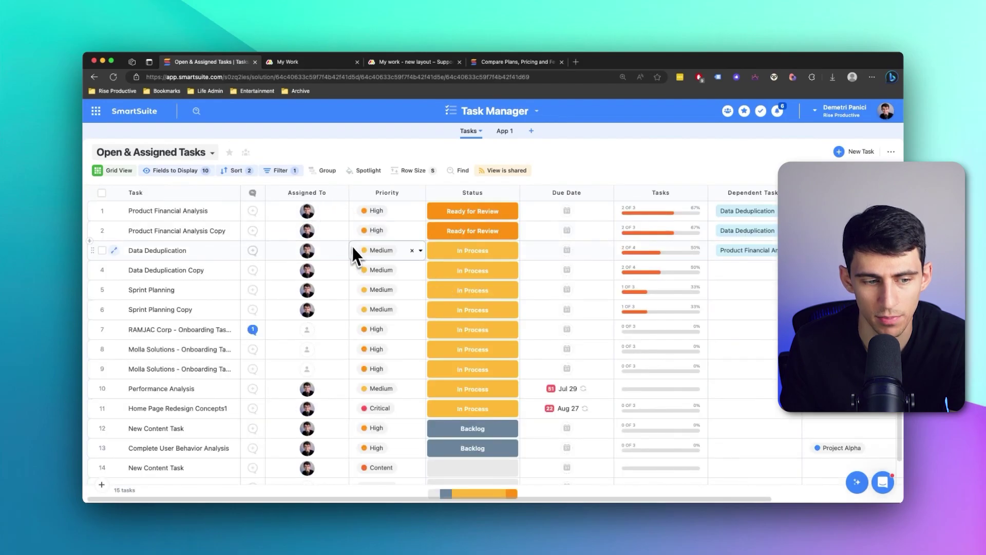